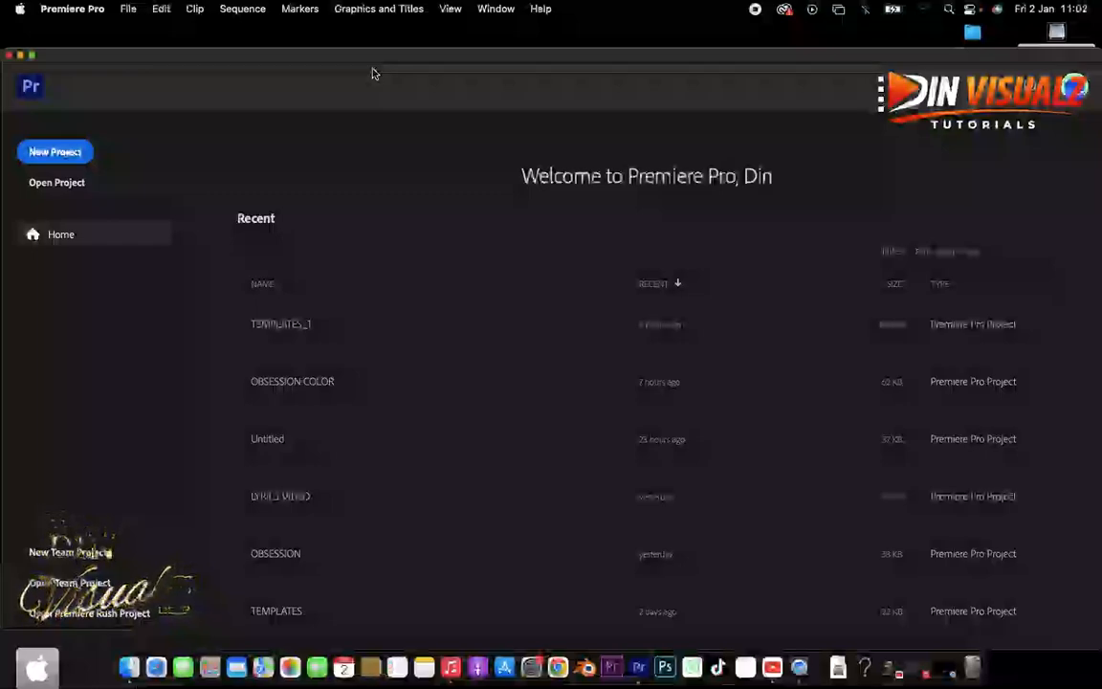
# - Start a new project named "Interface tutorial" and view the available project location choices
pyautogui.click(54, 149)
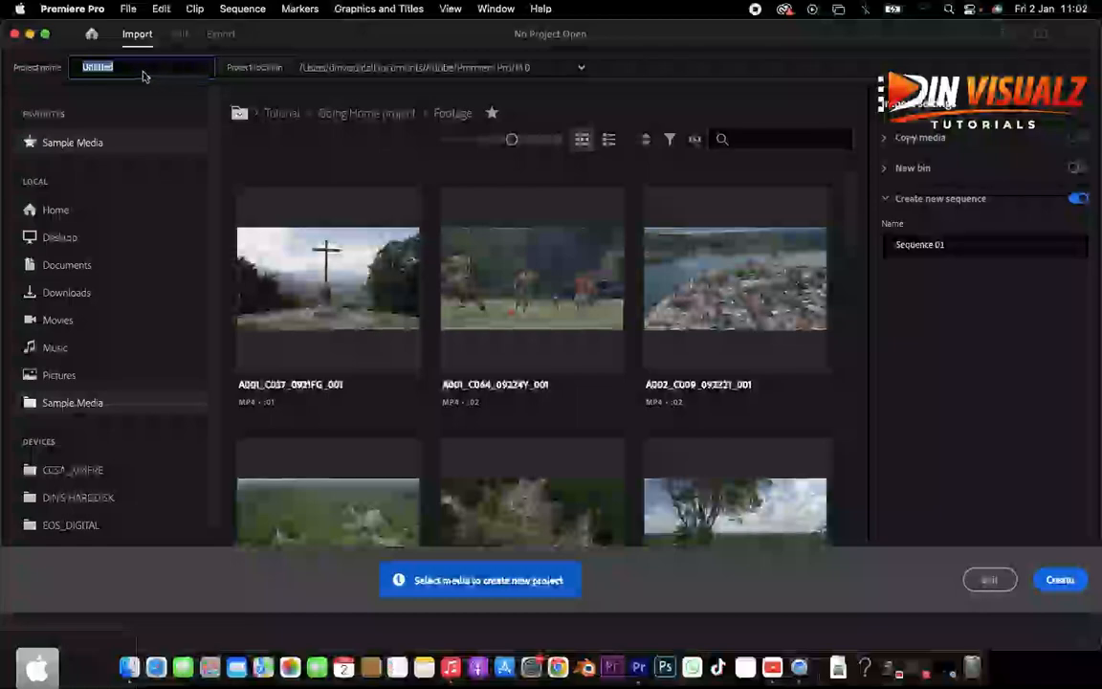
pyautogui.click(132, 71)
pyautogui.moveTo(131, 71); pyautogui.dragTo(54, 67)
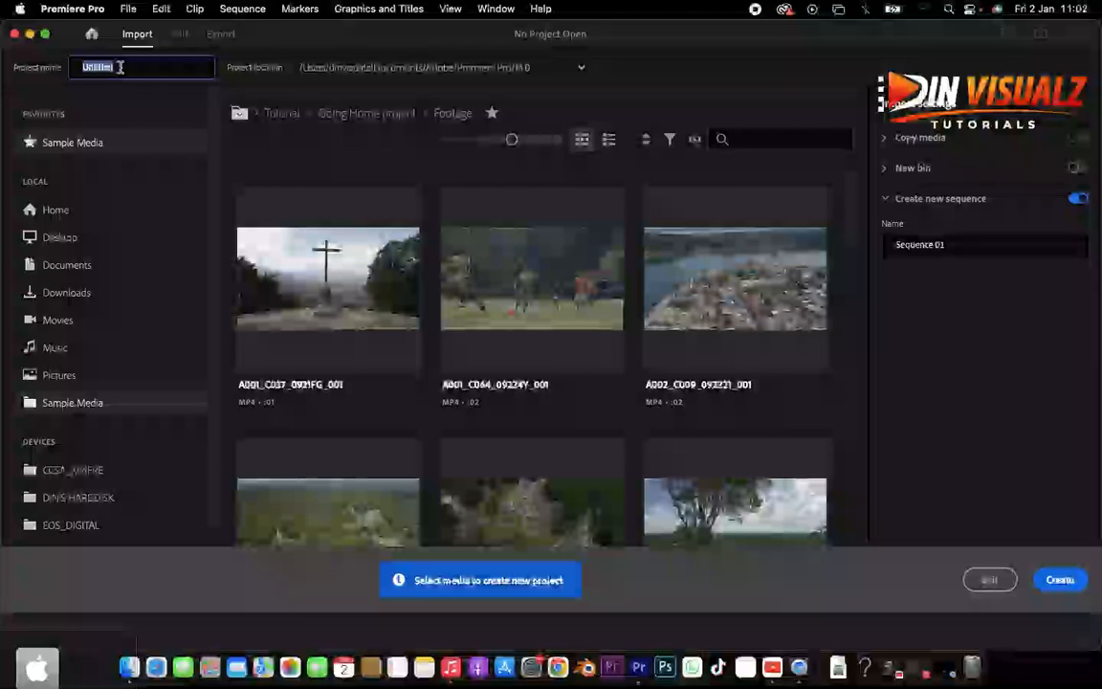
pyautogui.write('Interface')
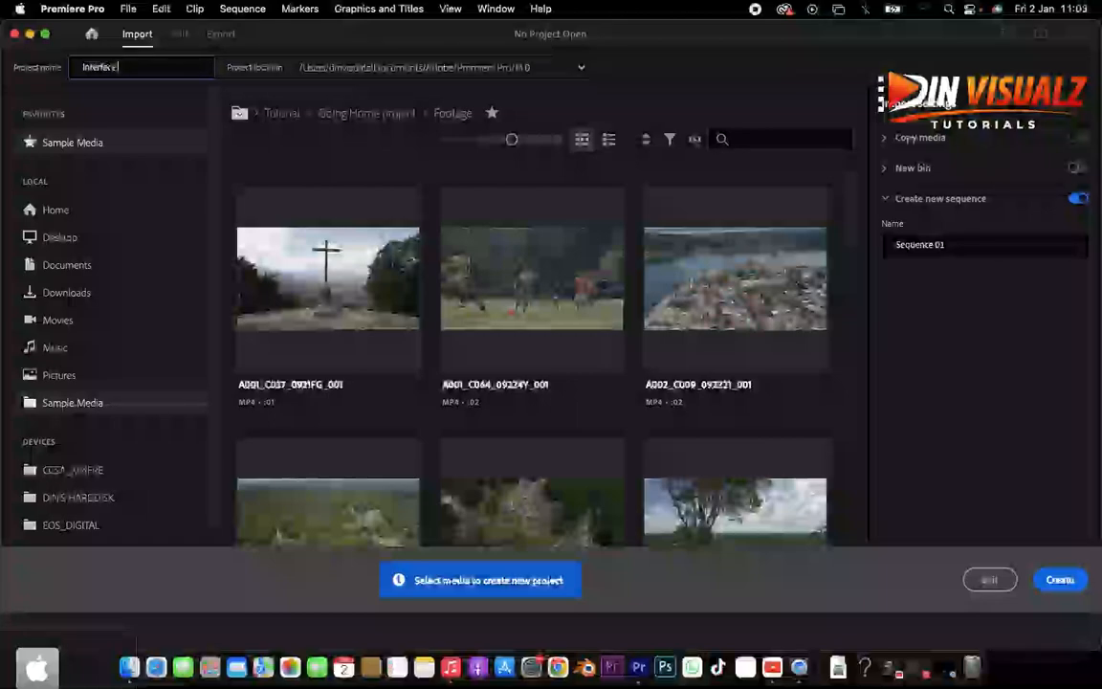
pyautogui.write(' tut')
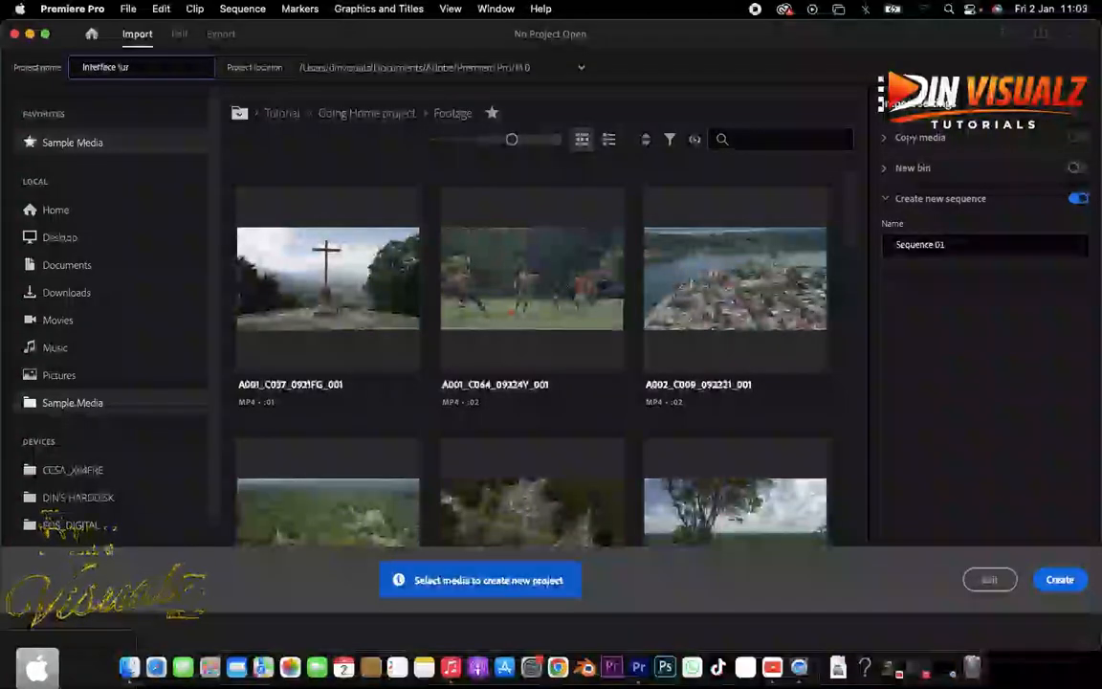
pyautogui.write('orial')
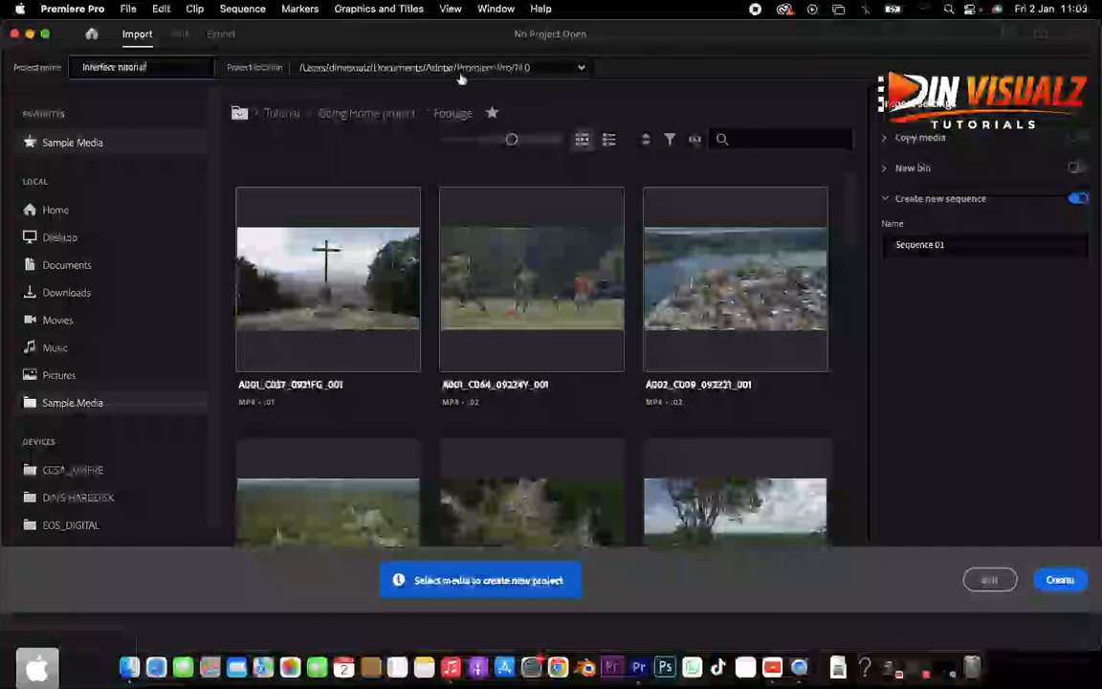
pyautogui.click(580, 68)
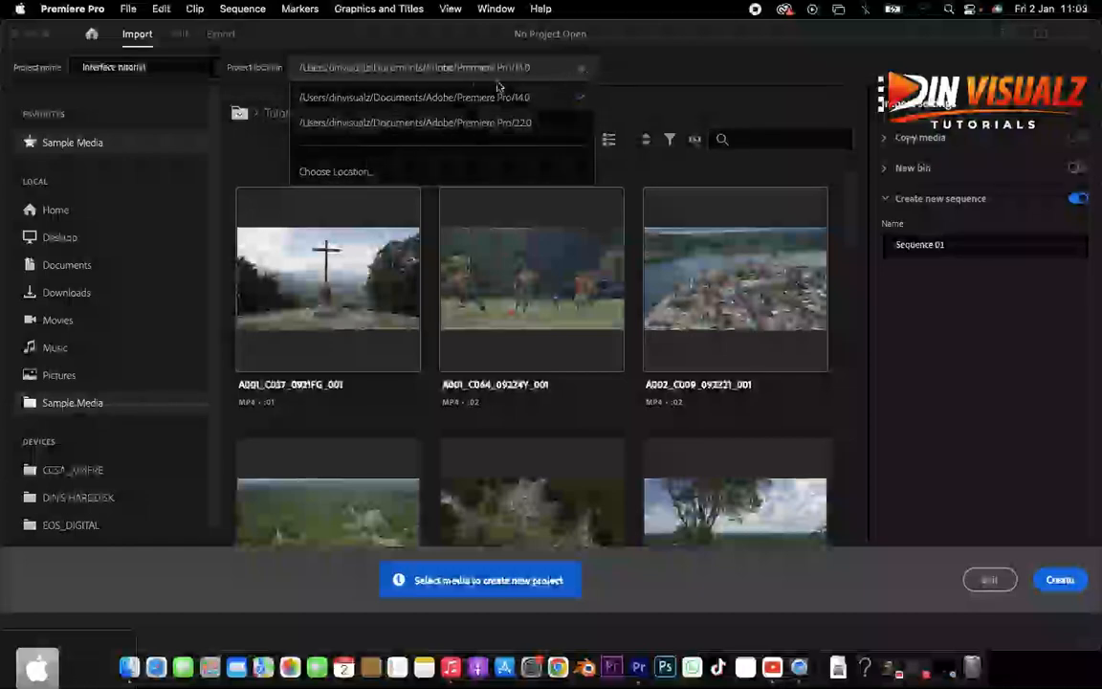
pyautogui.click(580, 68)
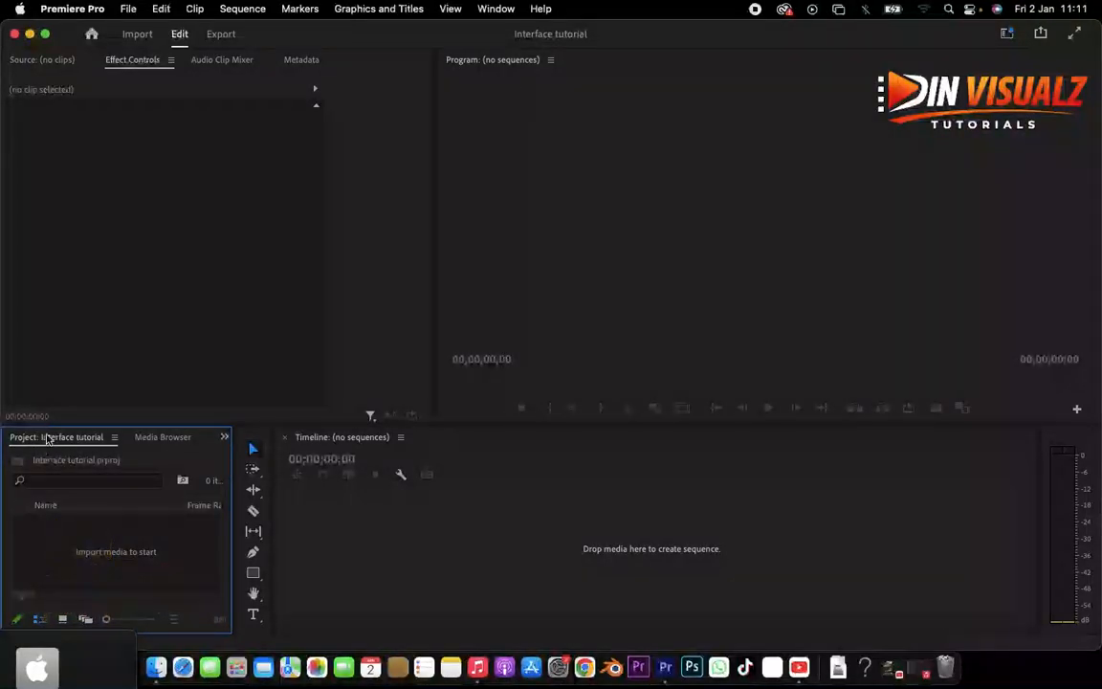
# - Show the empty Source monitor, and switch to Finder to look through the FLIX MOMENTS folder on the EOS_DIGITAL drive
pyautogui.click(56, 59)
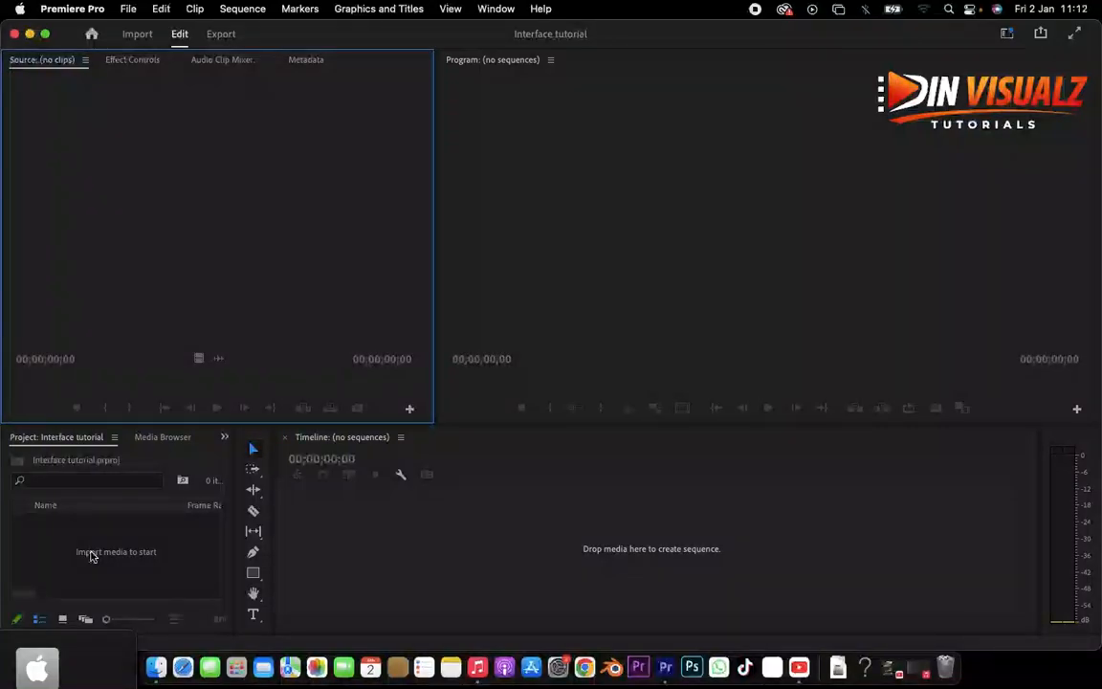
pyautogui.click(156, 669)
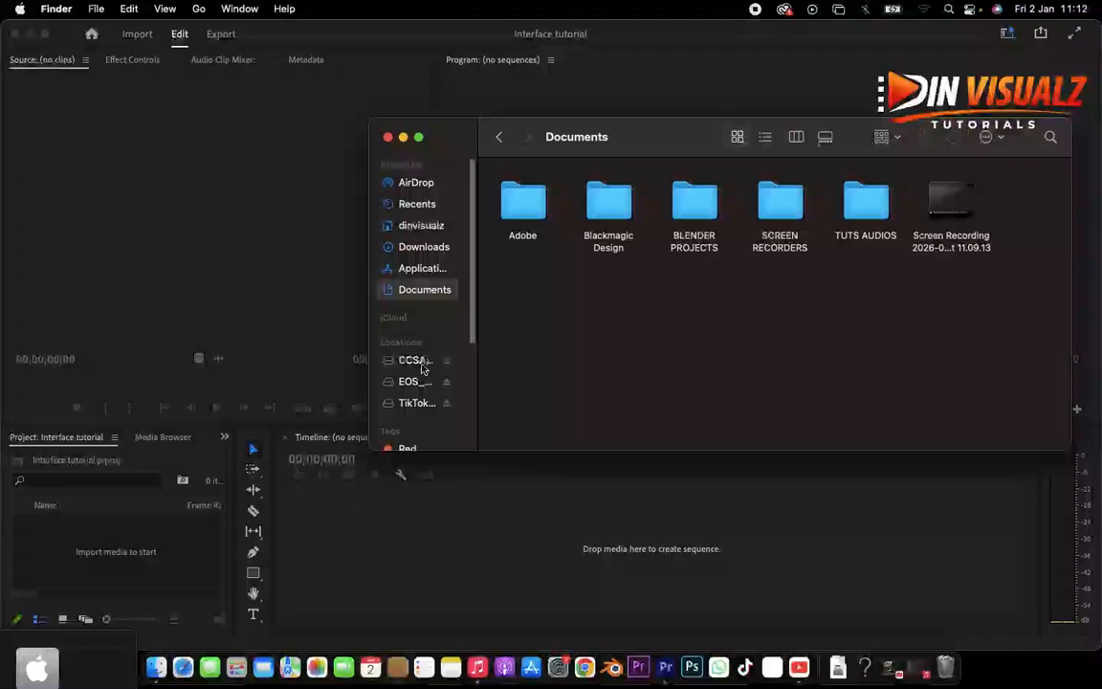
pyautogui.click(417, 382)
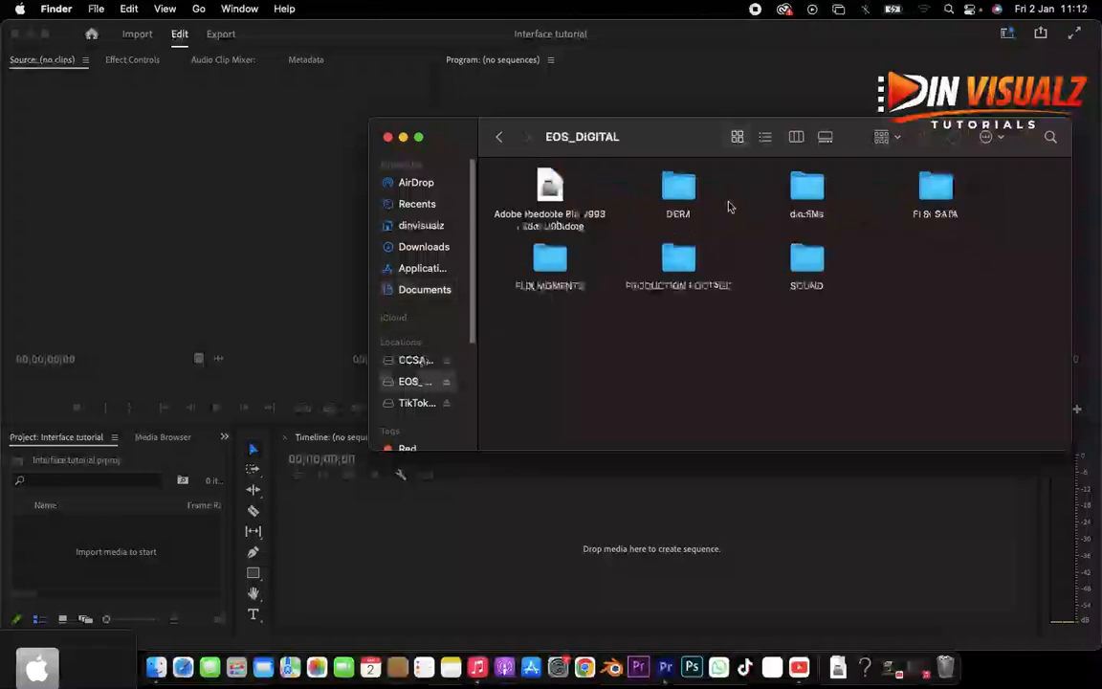
pyautogui.doubleClick(551, 278)
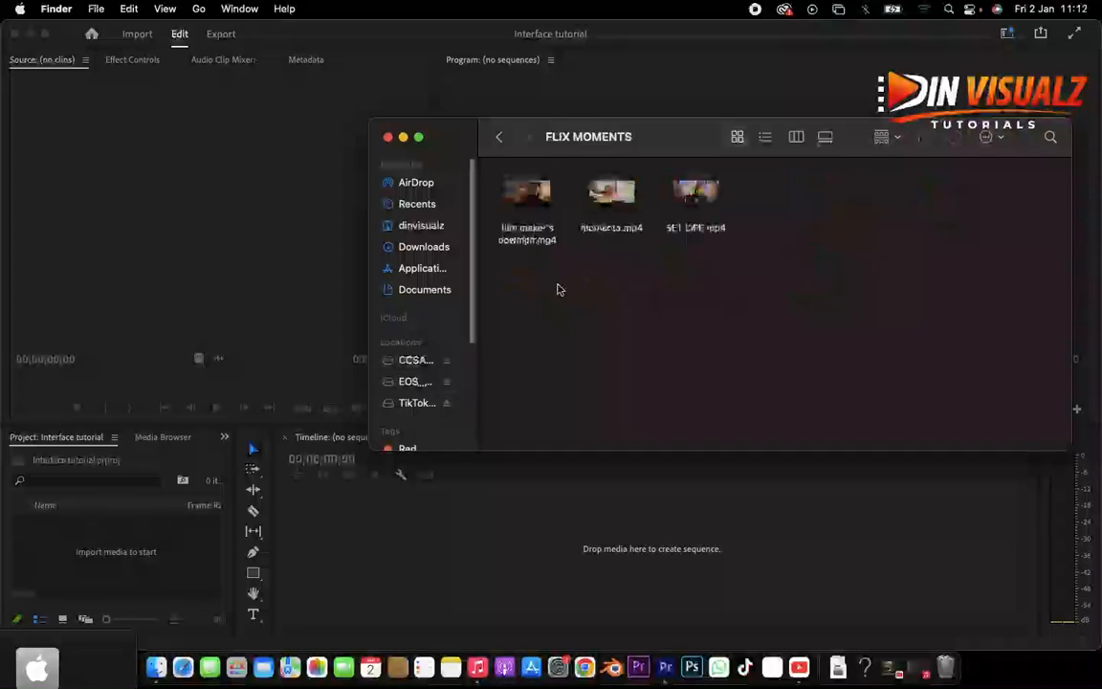
pyautogui.click(498, 140)
pyautogui.doubleClick(550, 272)
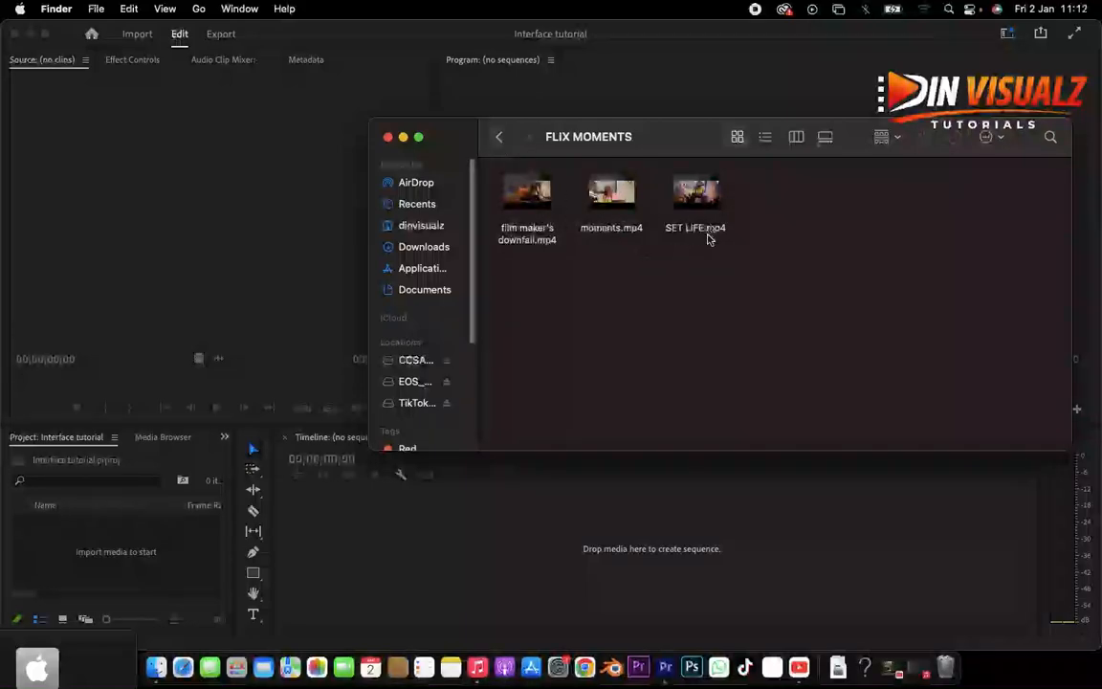
pyautogui.click(498, 140)
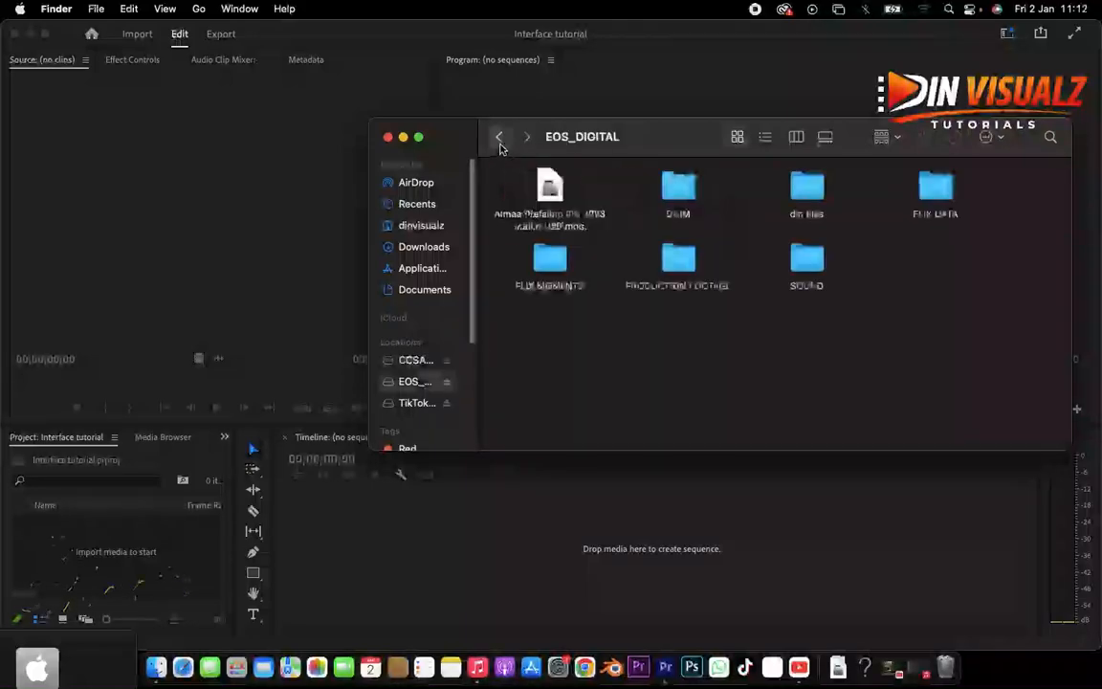
pyautogui.click(196, 503)
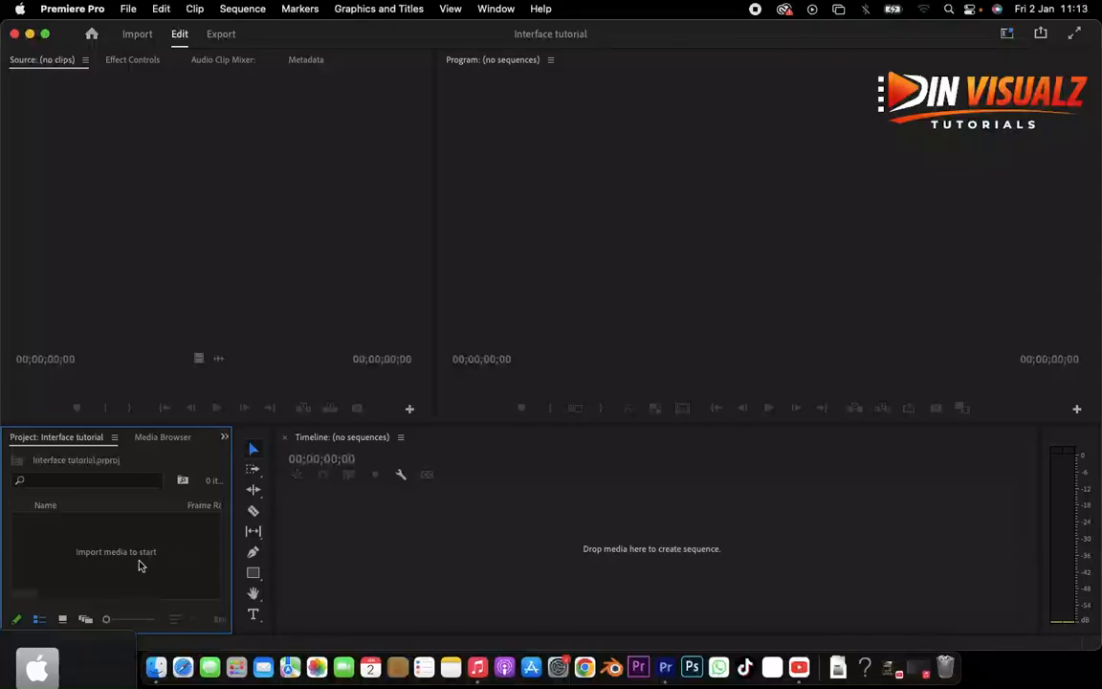
# - Start importing media into the project and browse to the EOS_DIGITAL drive
pyautogui.rightClick(87, 543)
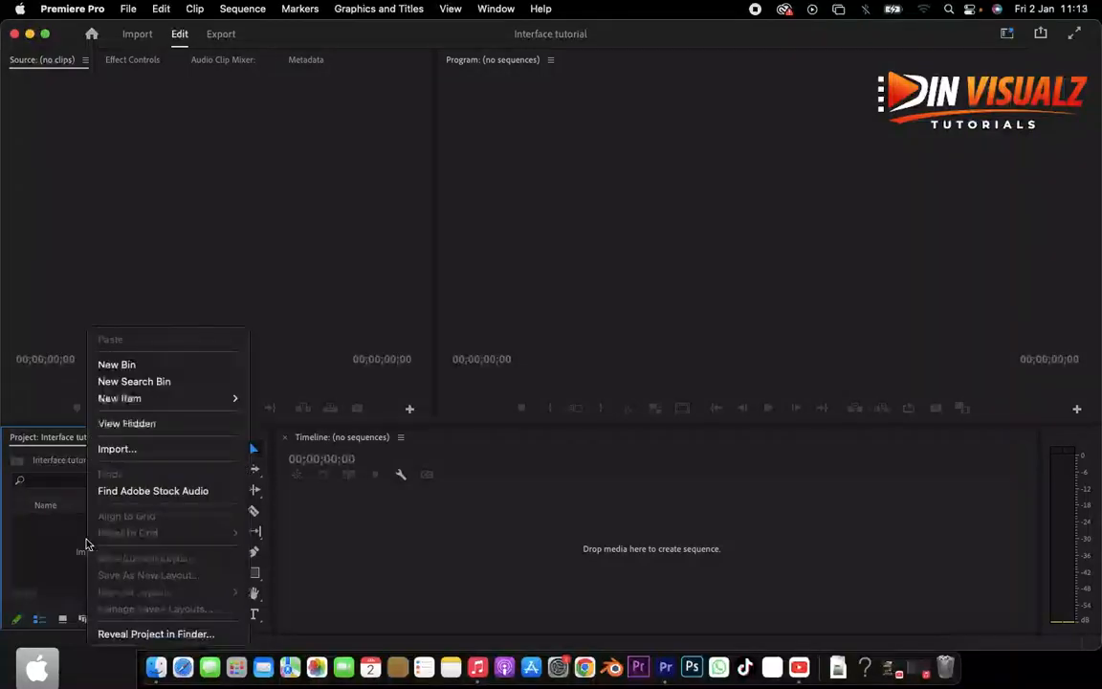
pyautogui.click(120, 451)
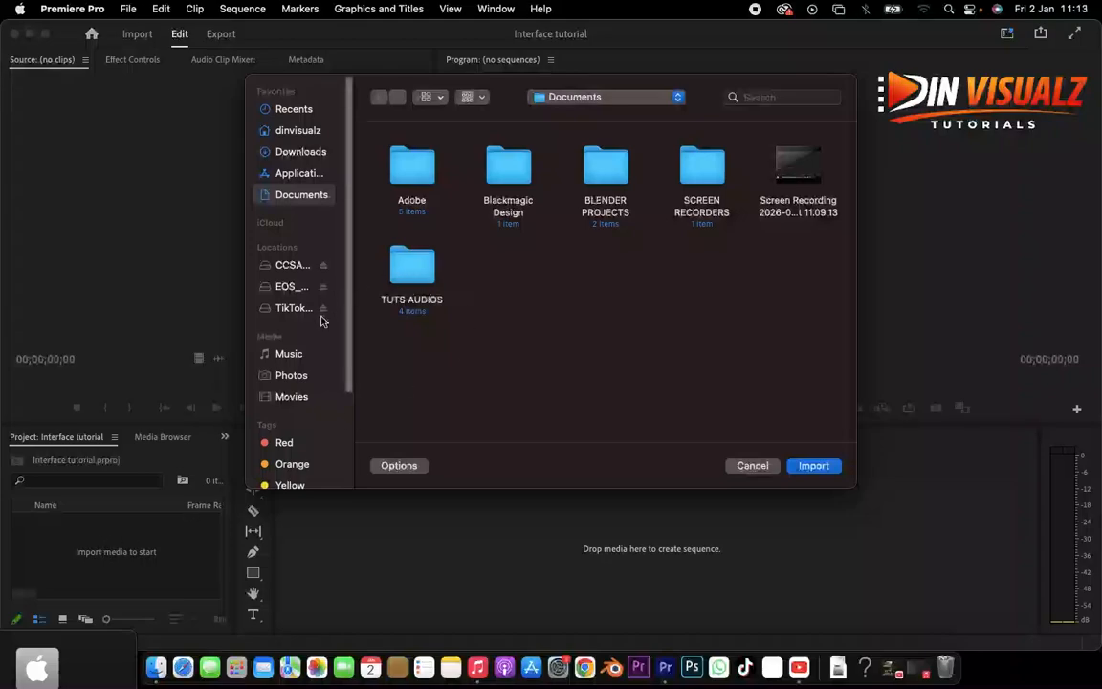
pyautogui.click(287, 266)
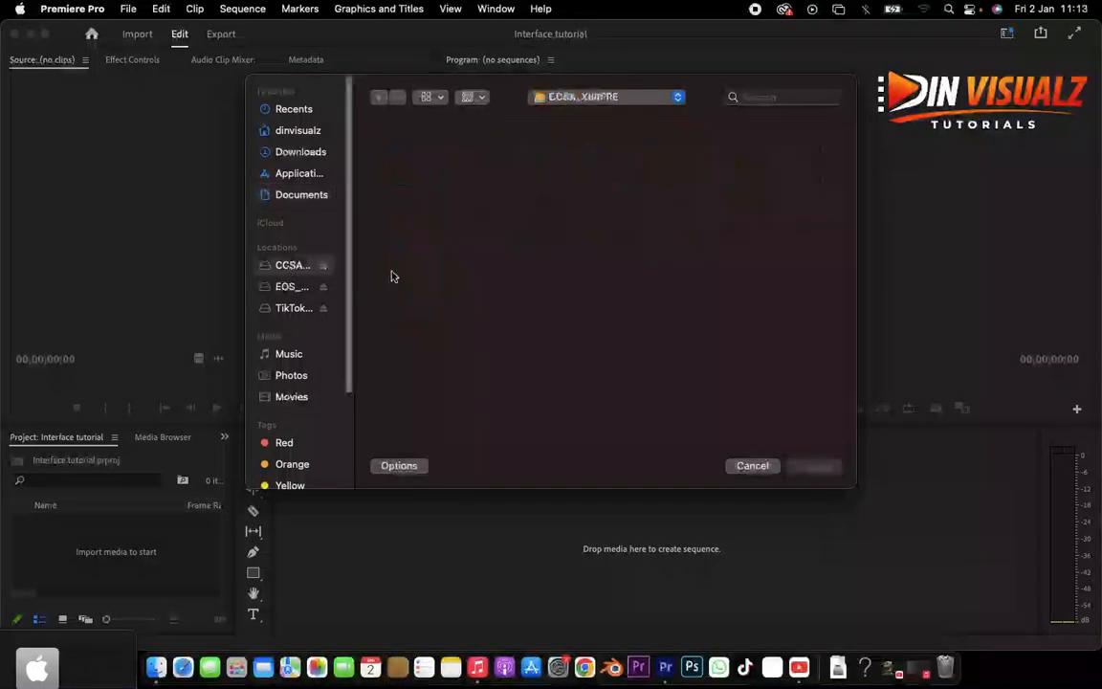
pyautogui.click(291, 287)
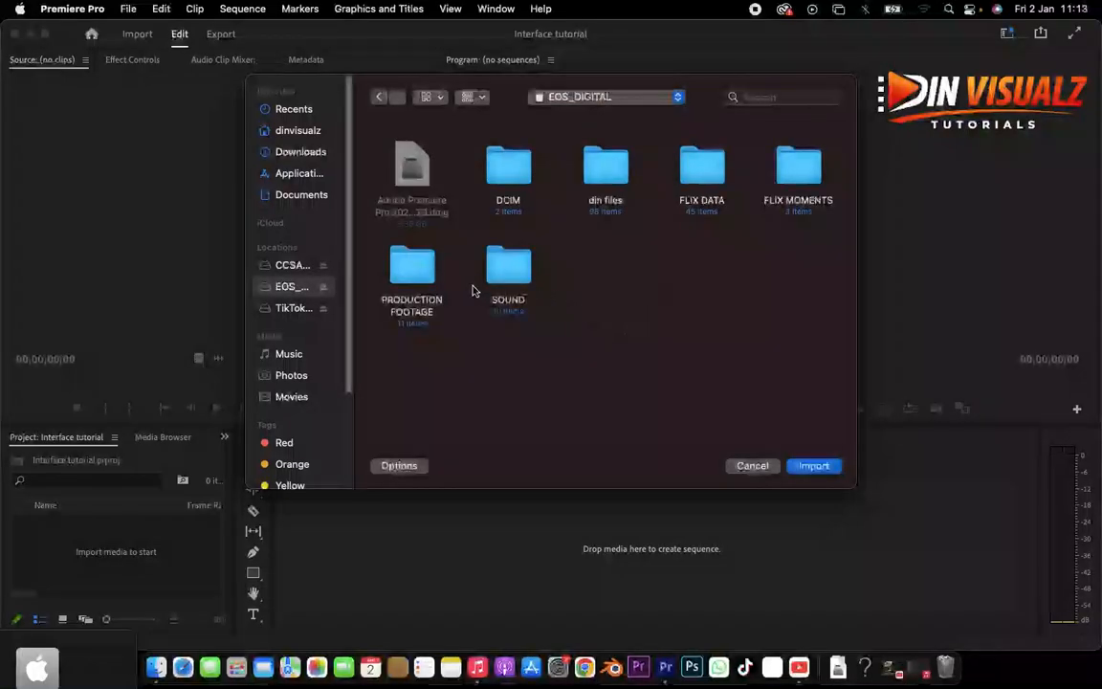
# - Look through the DCIM and FLIX DATA folders on EOS_DIGITAL for footage to import
pyautogui.doubleClick(502, 182)
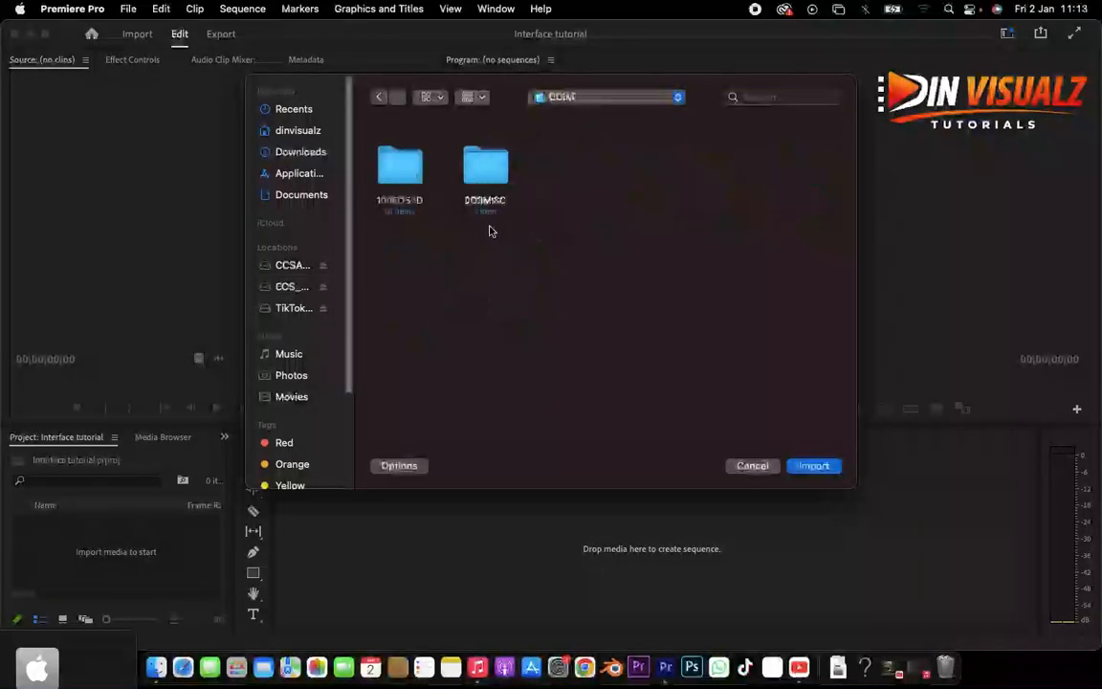
pyautogui.click(380, 98)
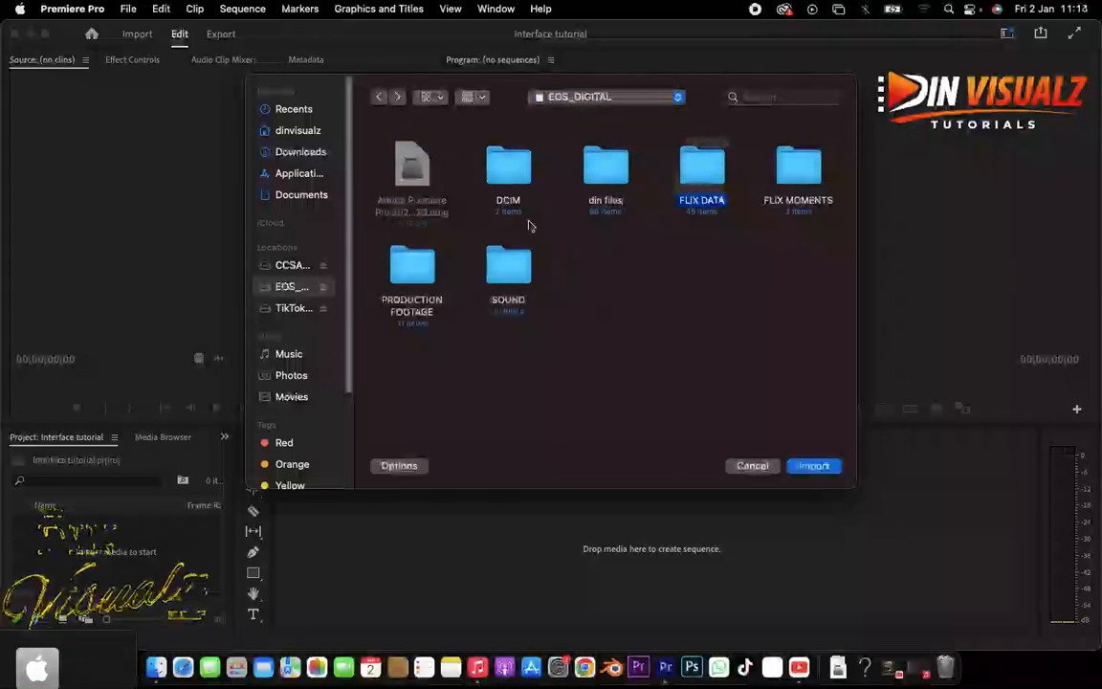
pyautogui.doubleClick(702, 172)
pyautogui.scroll(-4, 498, 189)
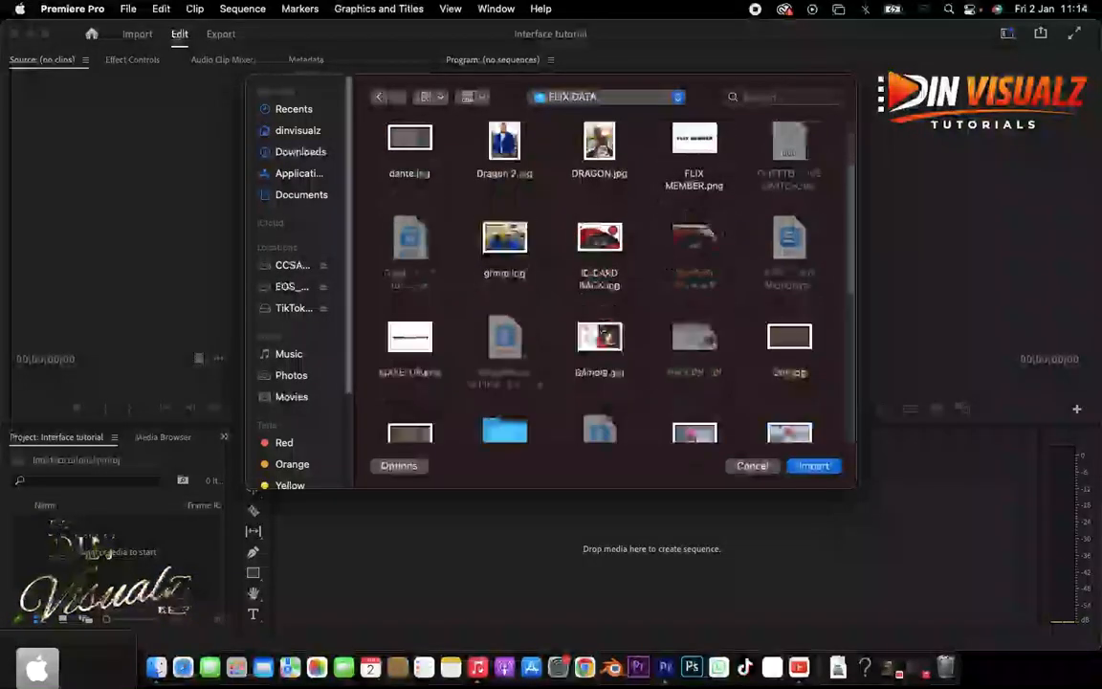
pyautogui.click(381, 98)
# - Import film maker's downfall.mp4, moments.mp4 and SET LIFE.mp4 from the FLIX MOMENTS folder
pyautogui.click(791, 174)
pyautogui.doubleClick(792, 174)
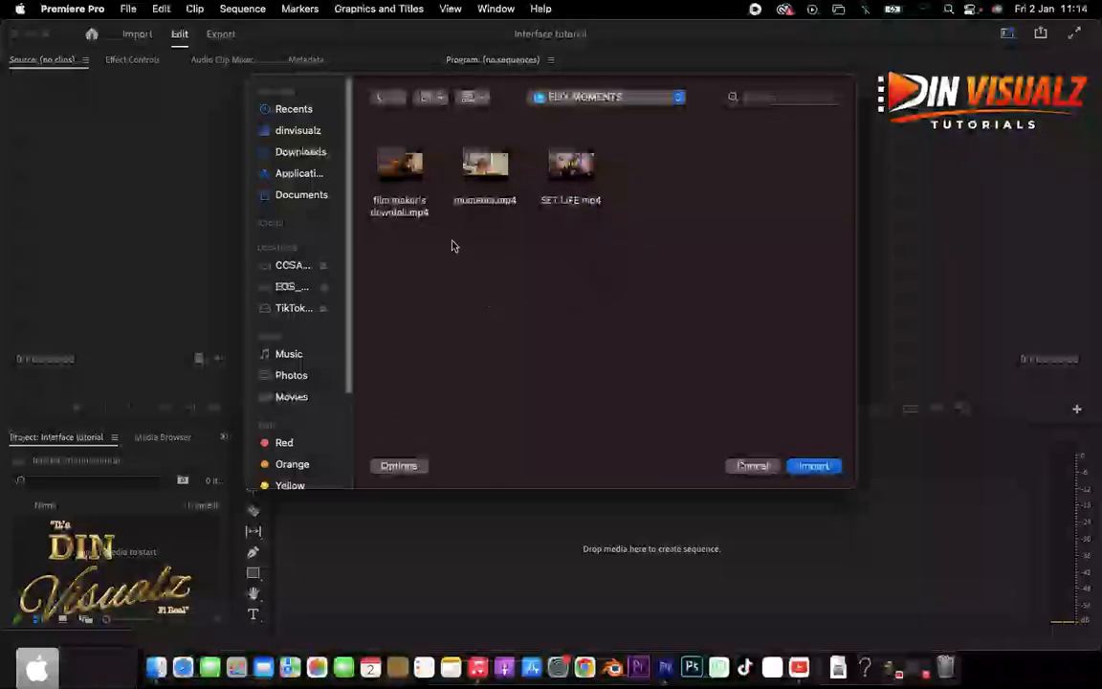
pyautogui.moveTo(414, 190)
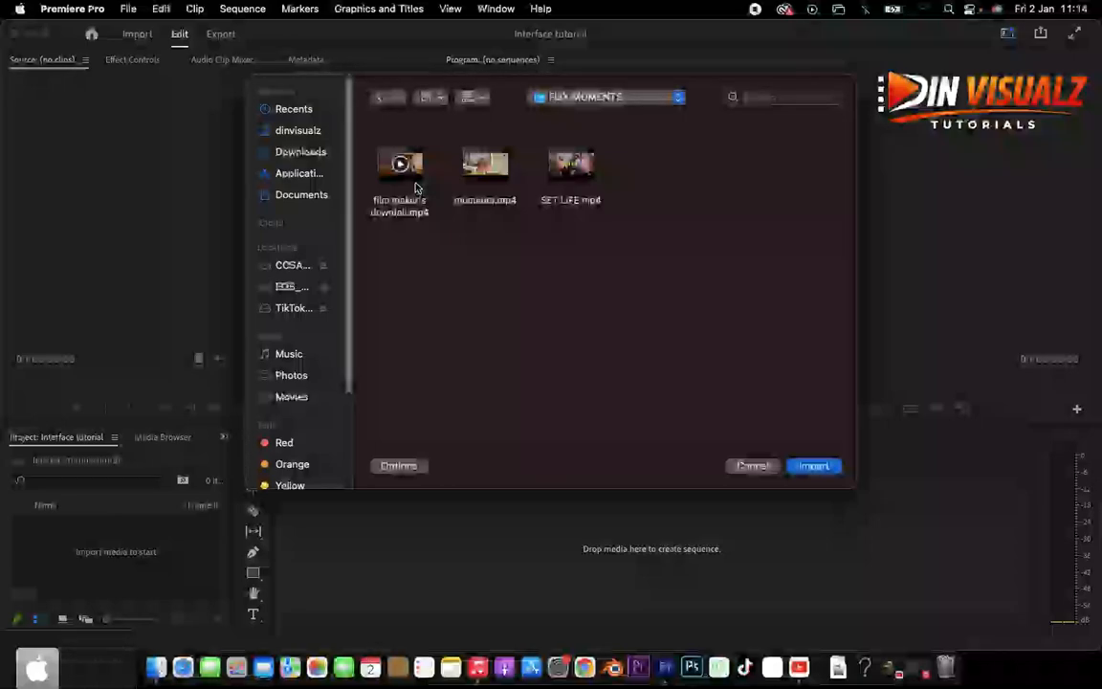
pyautogui.moveTo(652, 227); pyautogui.dragTo(380, 173)
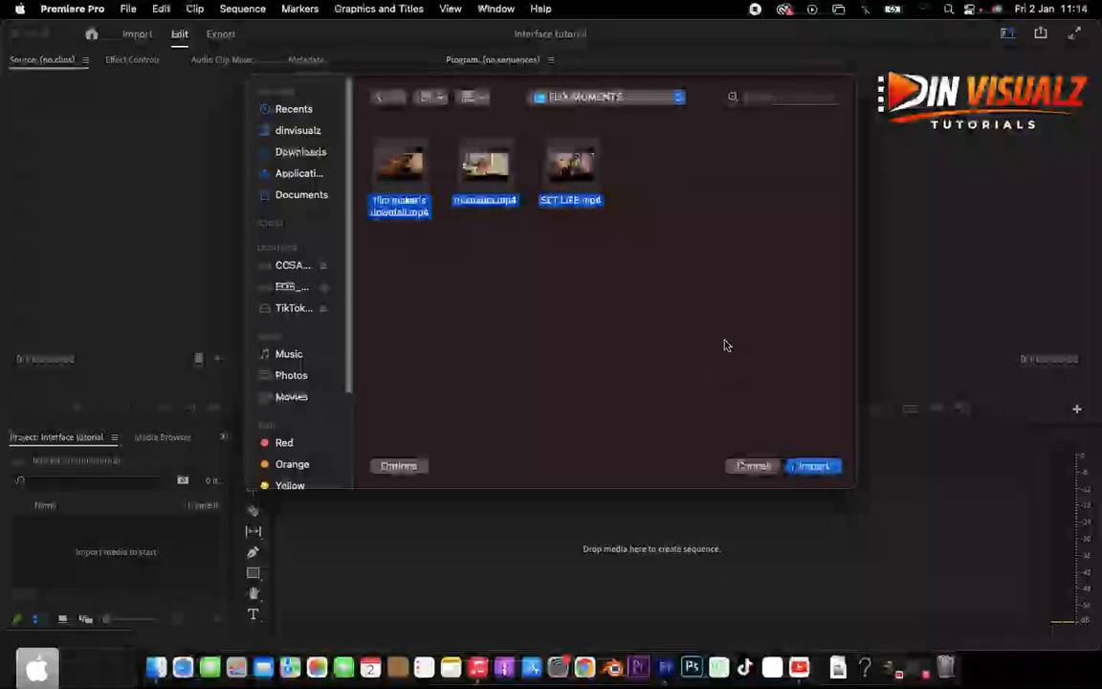
pyautogui.click(815, 466)
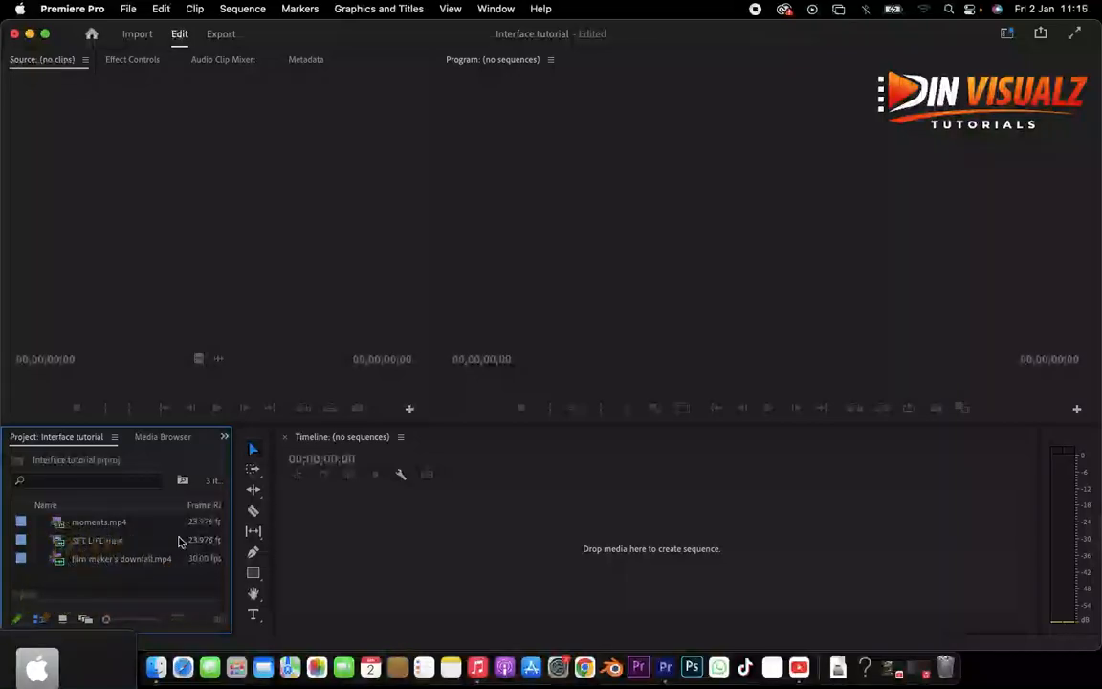
# - Create a new bin in the project alongside the imported clips, keeping its default name
pyautogui.click(89, 565)
pyautogui.click(95, 581)
pyautogui.rightClick(87, 580)
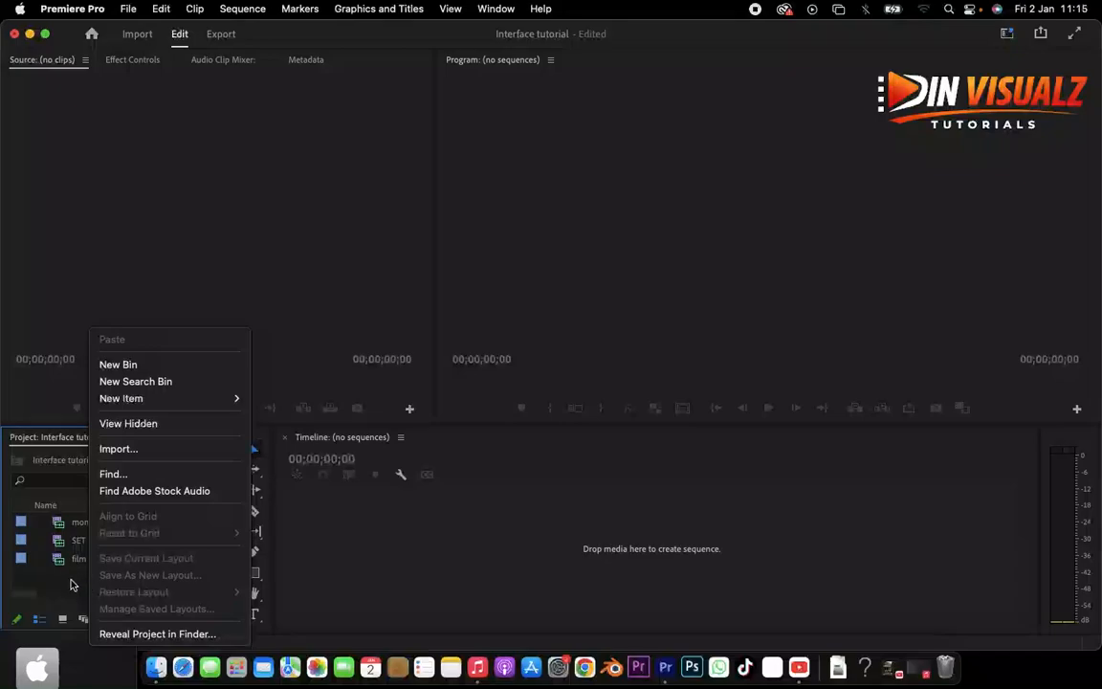
pyautogui.moveTo(161, 408)
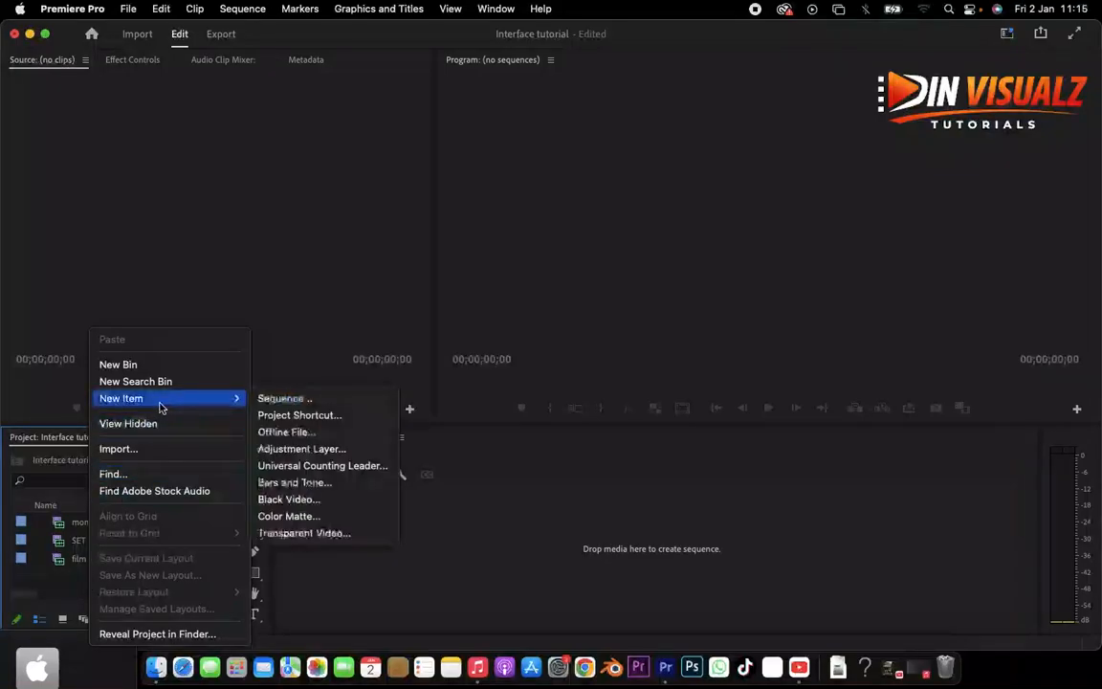
pyautogui.click(140, 365)
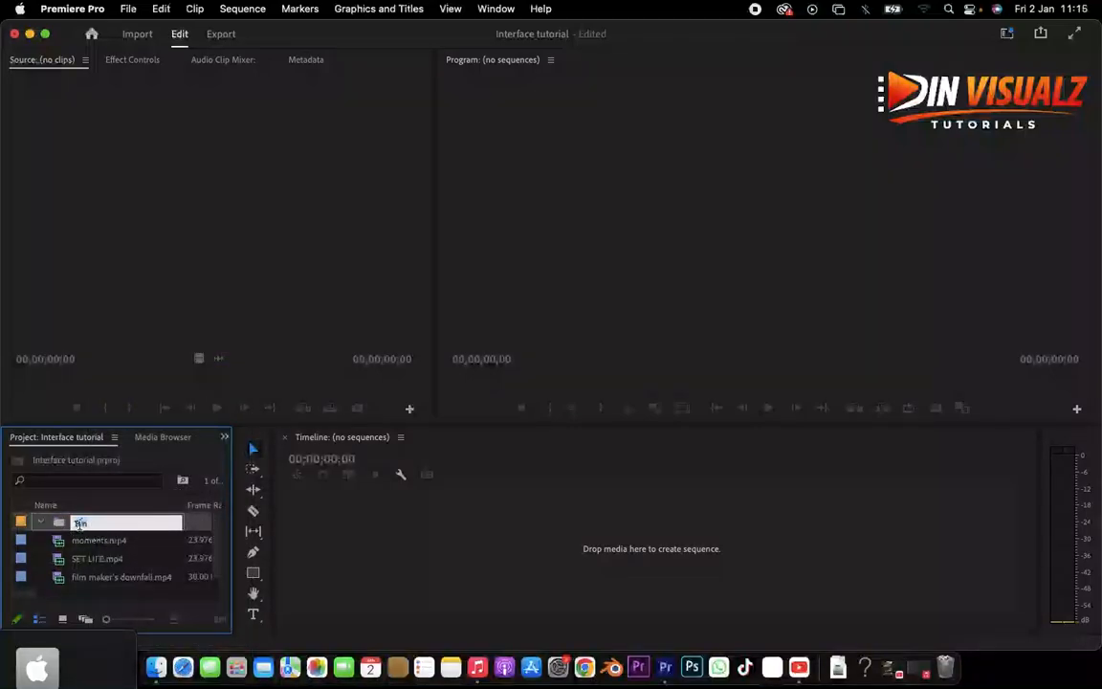
pyautogui.click(61, 528)
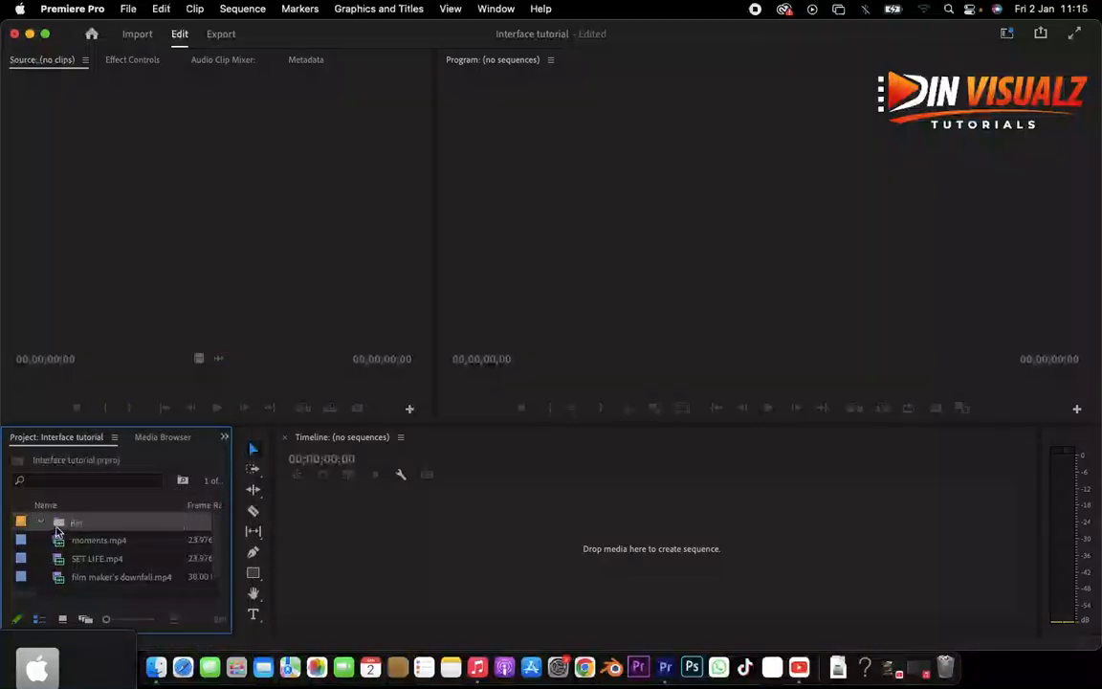
# - Open the new bin to view its contents and return to the main project contents
pyautogui.doubleClick(60, 528)
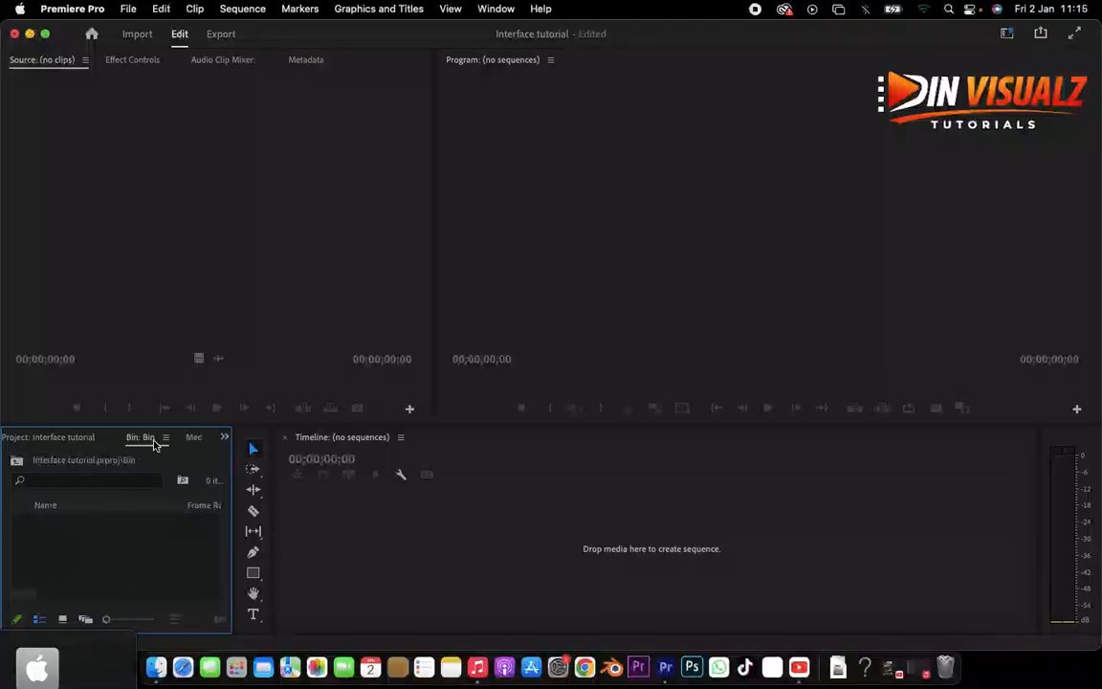
pyautogui.click(224, 437)
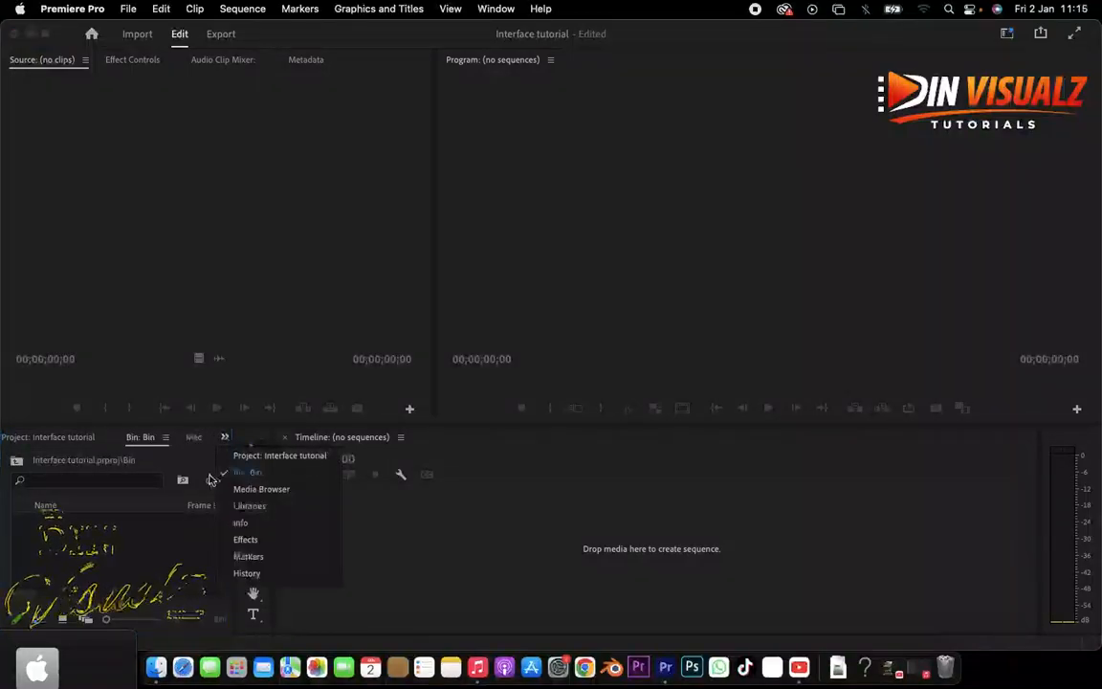
pyautogui.click(292, 456)
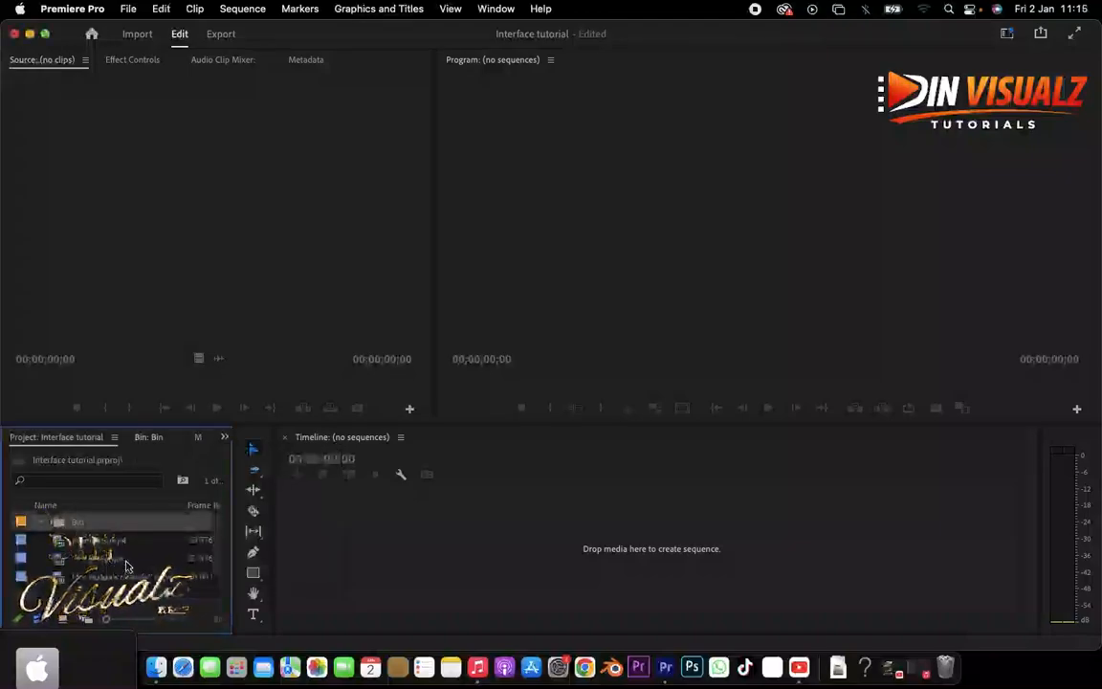
# - Move film maker's downfall.mp4, SET LIFE.mp4 and moments.mp4 together into the bin
pyautogui.click(82, 574)
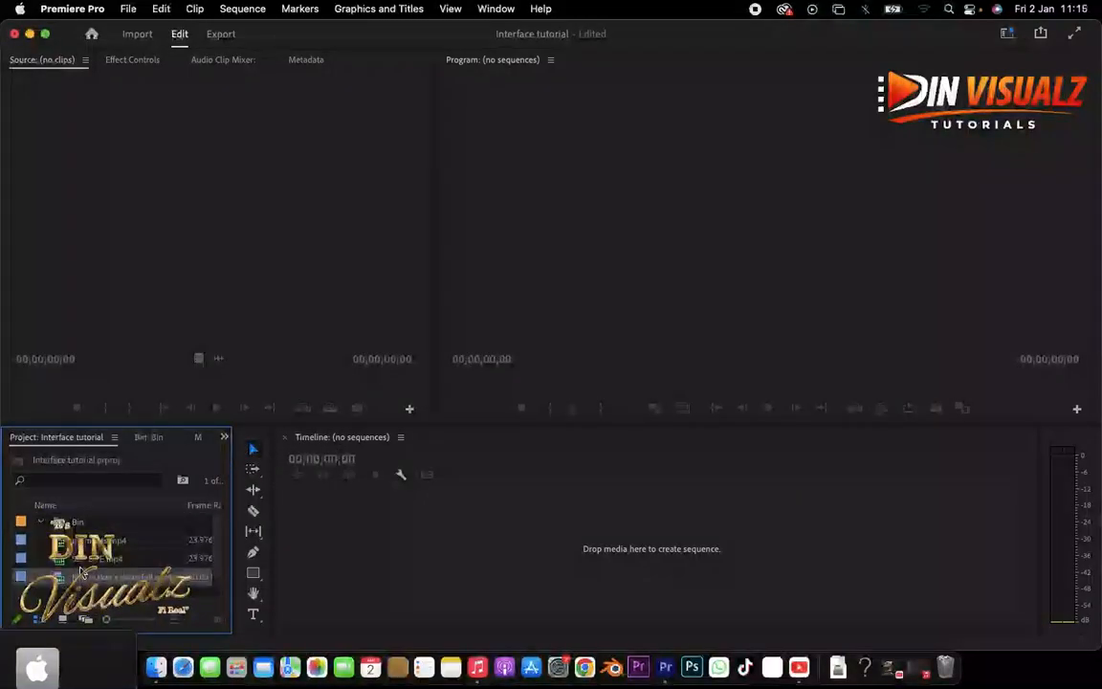
pyautogui.keyDown('super'); pyautogui.click(61, 564); pyautogui.keyUp('super')
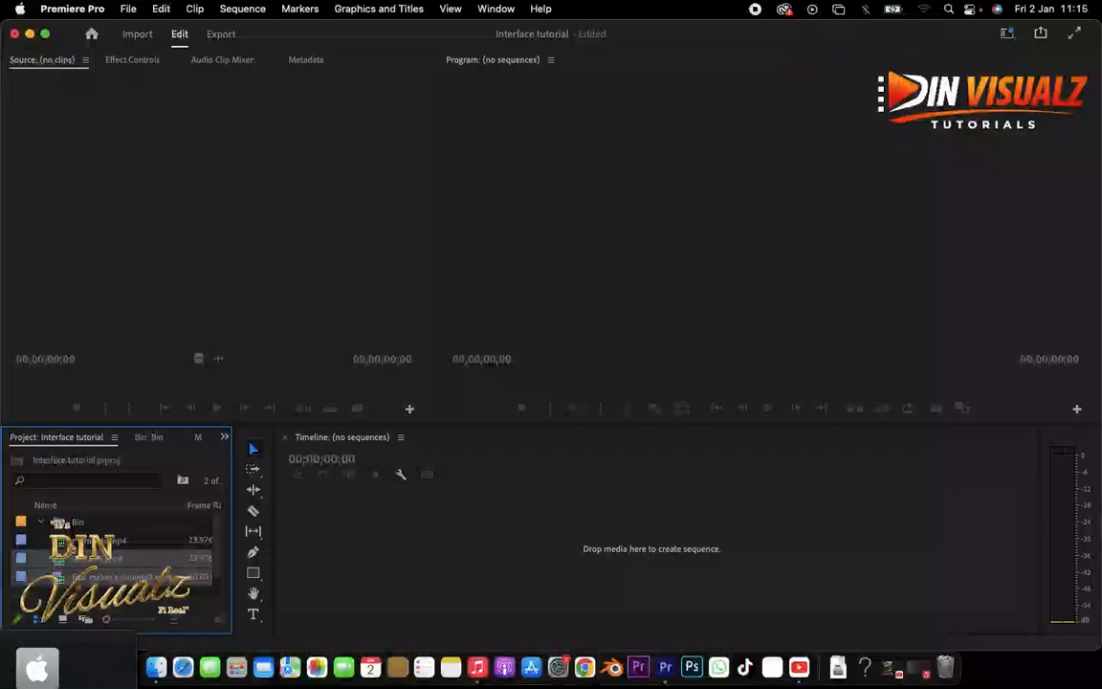
pyautogui.keyDown('super'); pyautogui.click(63, 546); pyautogui.keyUp('super')
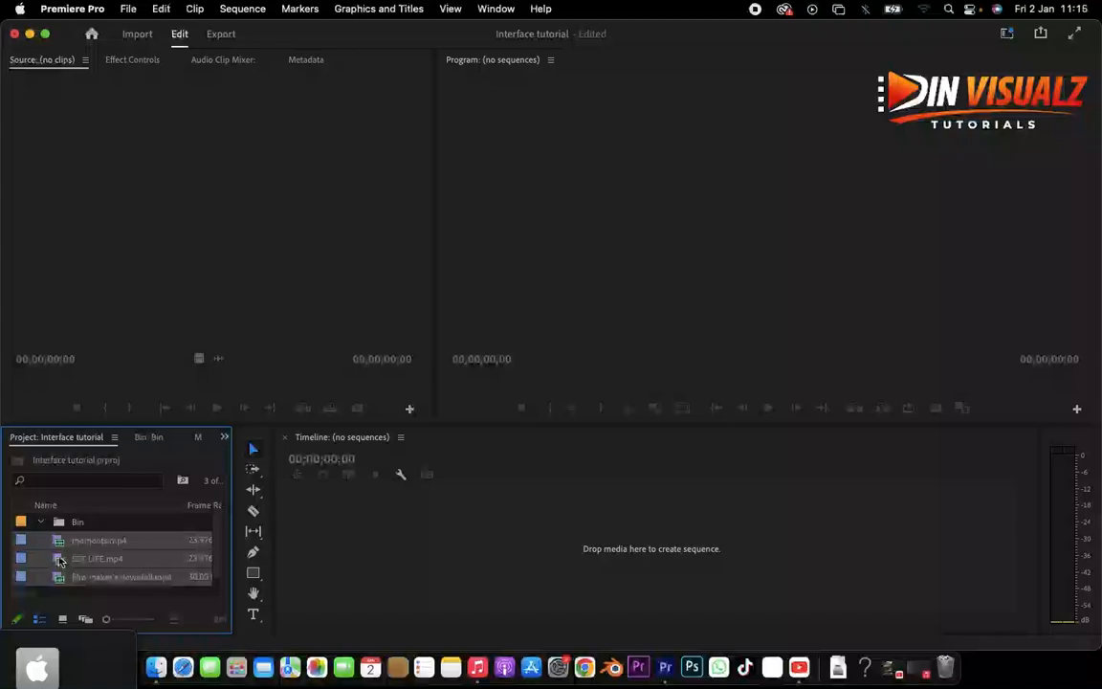
pyautogui.moveTo(60, 525); pyautogui.dragTo(61, 526)
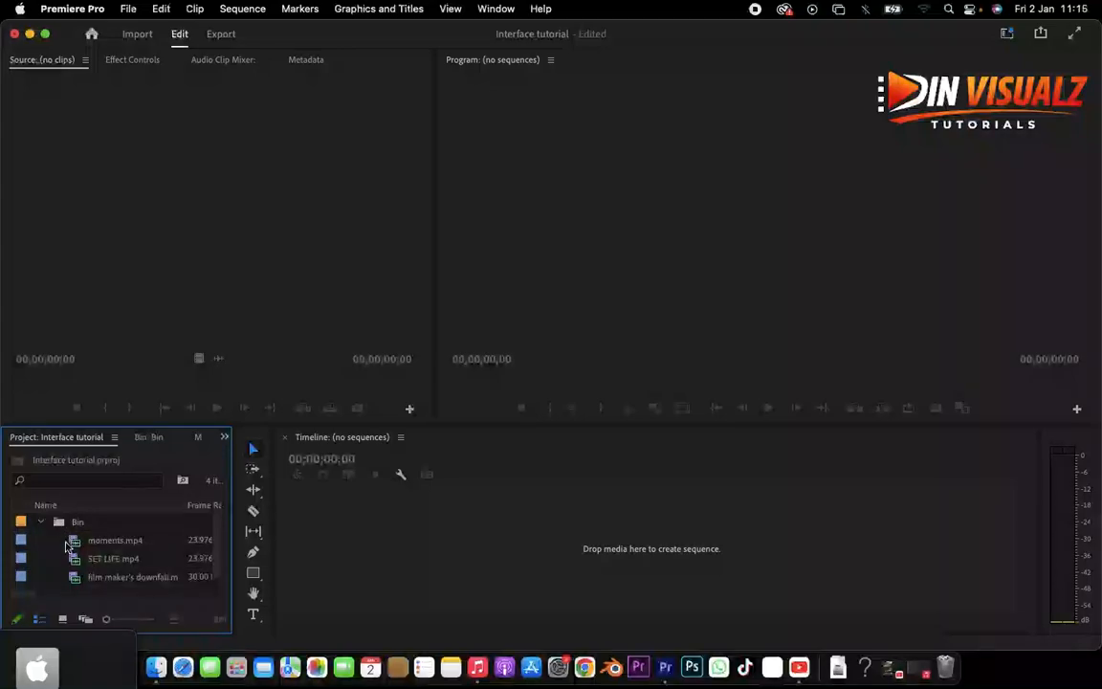
# - Collapse the bin, open it to check the clips inside, and return to the main project contents
pyautogui.click(41, 524)
pyautogui.doubleClick(57, 522)
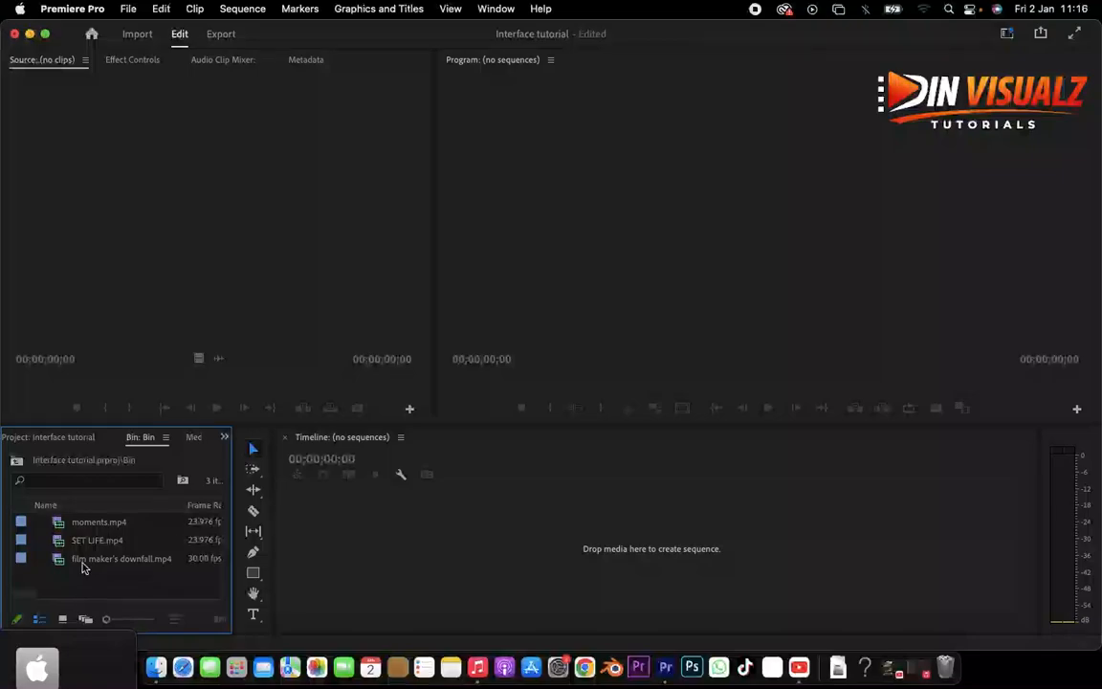
pyautogui.click(225, 437)
pyautogui.click(277, 458)
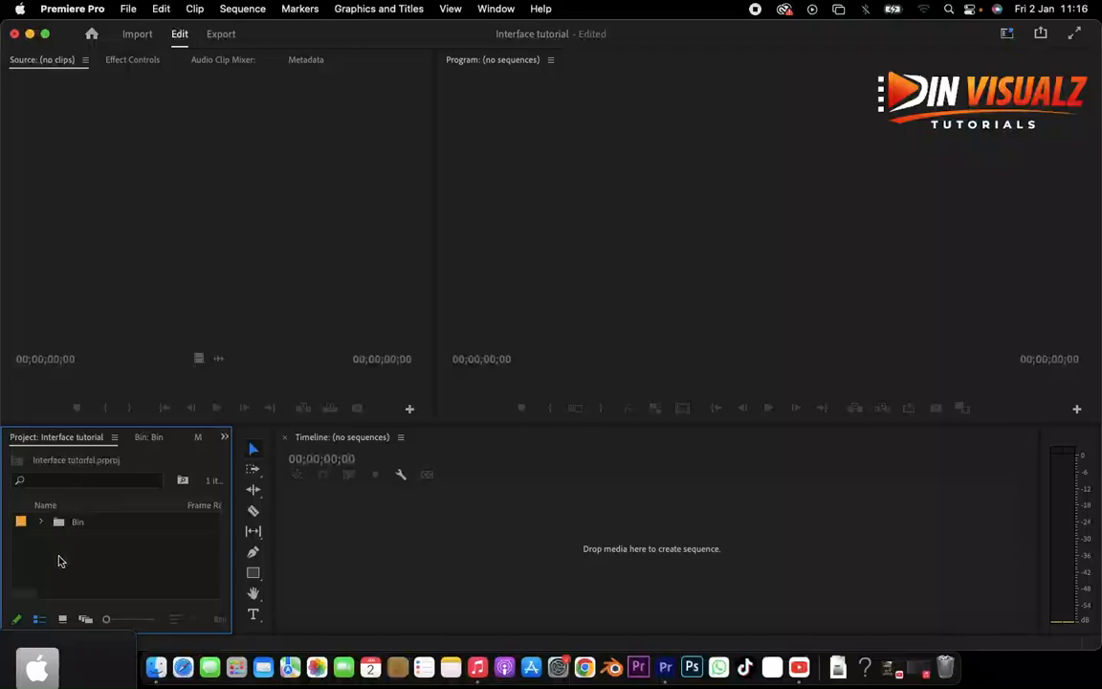
# - Reopen the bin and load moments.mp4 into the Source Monitor
pyautogui.doubleClick(57, 525)
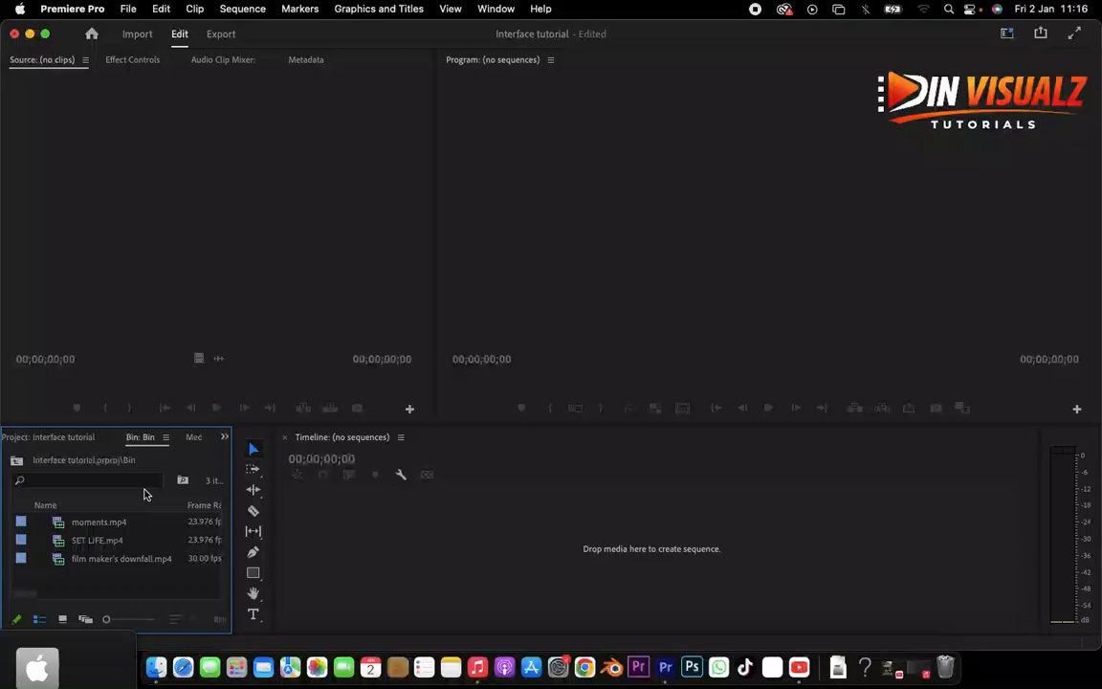
pyautogui.click(59, 525)
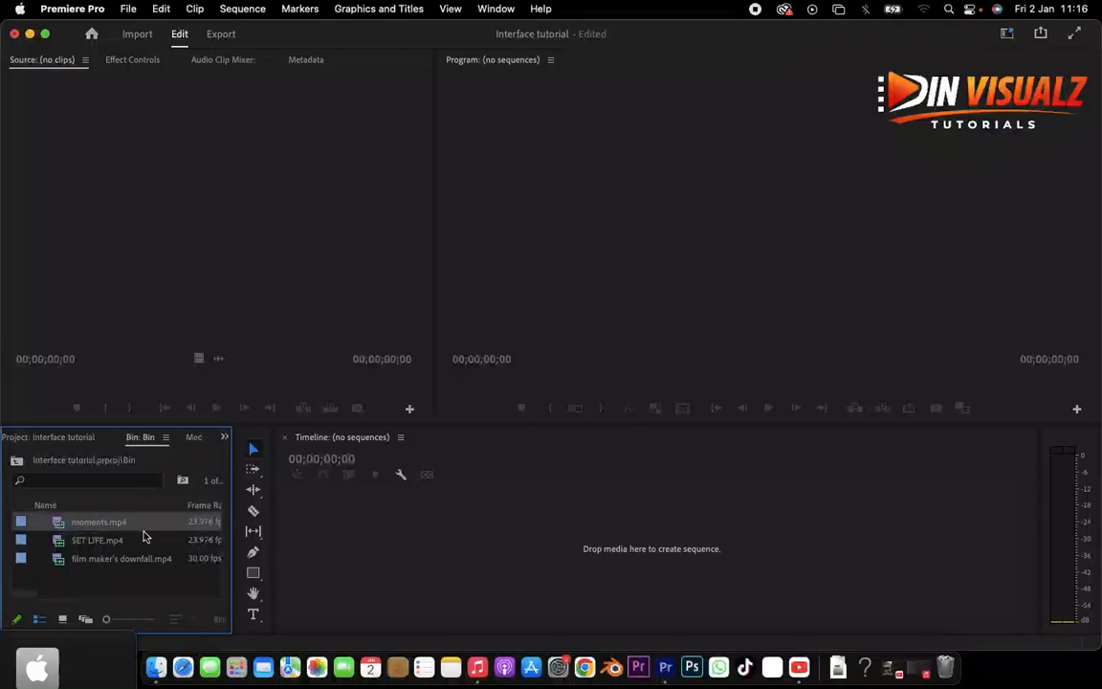
pyautogui.doubleClick(59, 525)
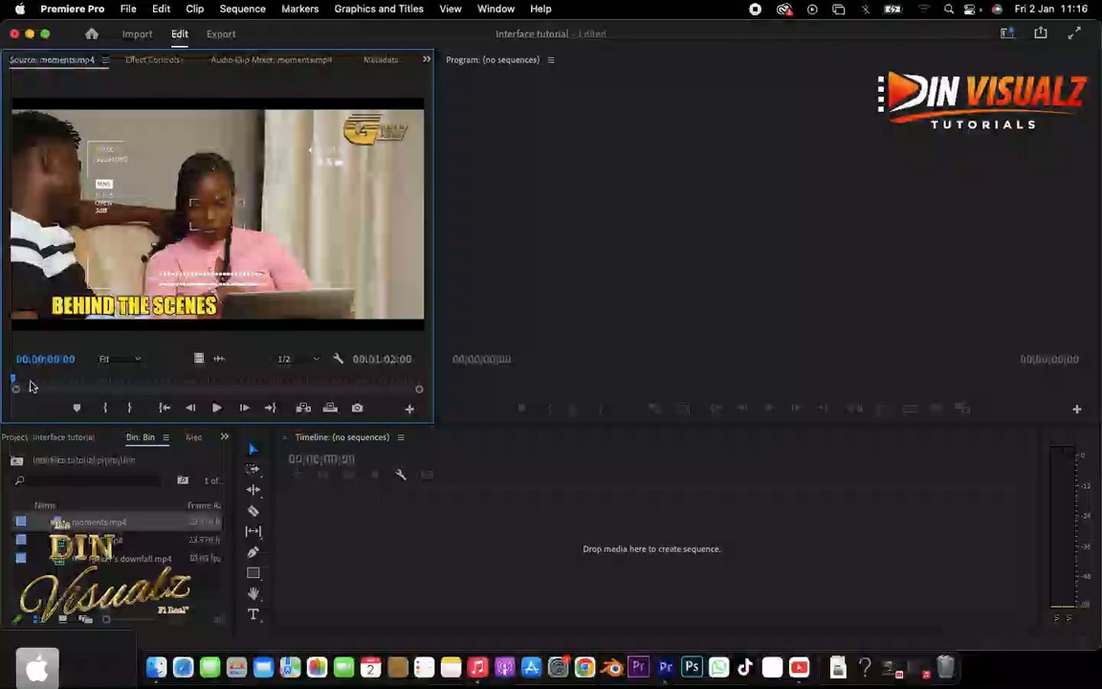
# - Scrub through moments.mp4 in the Source Monitor to preview different parts of the footage
pyautogui.moveTo(24, 386); pyautogui.dragTo(131, 383)
pyautogui.click(167, 387)
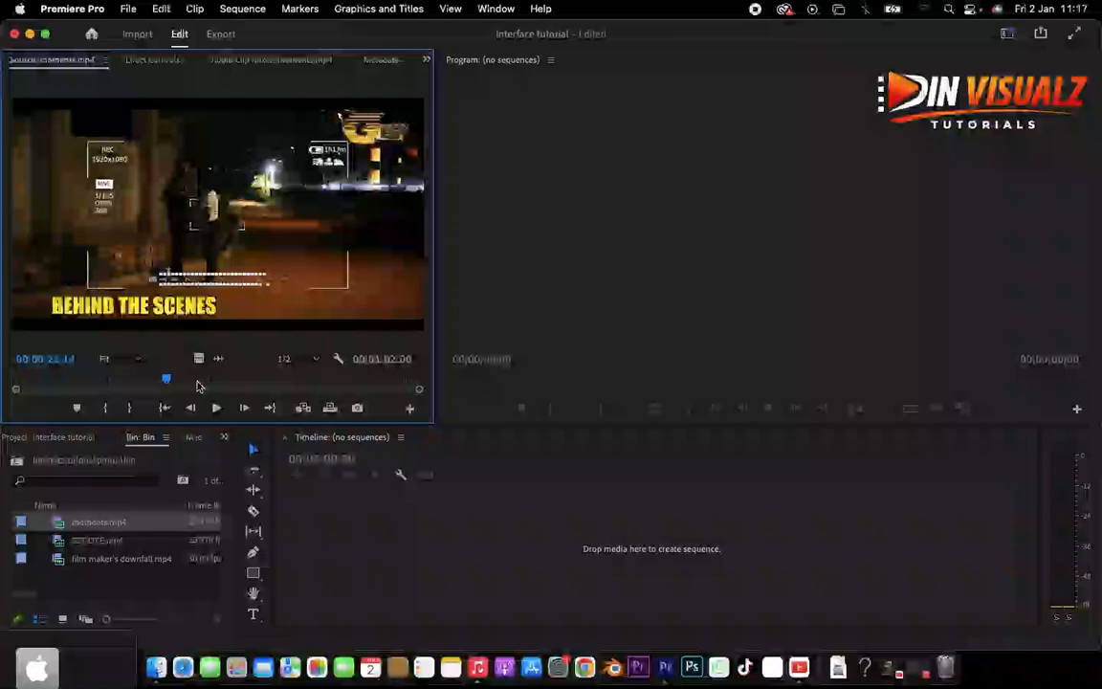
pyautogui.click(196, 385)
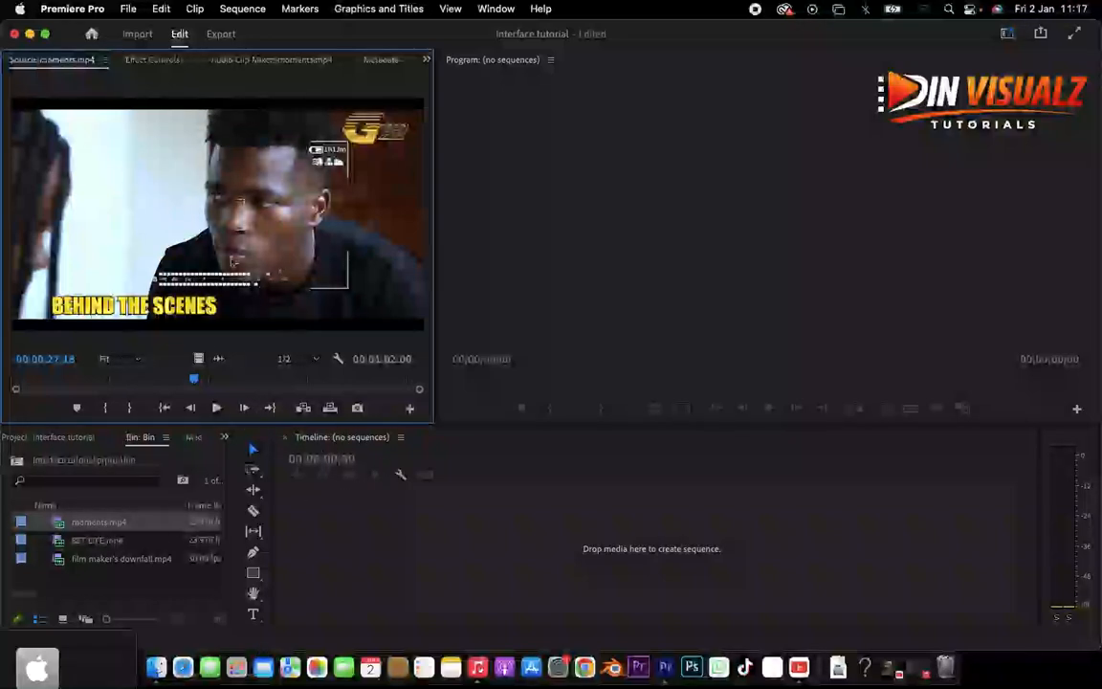
pyautogui.click(25, 386)
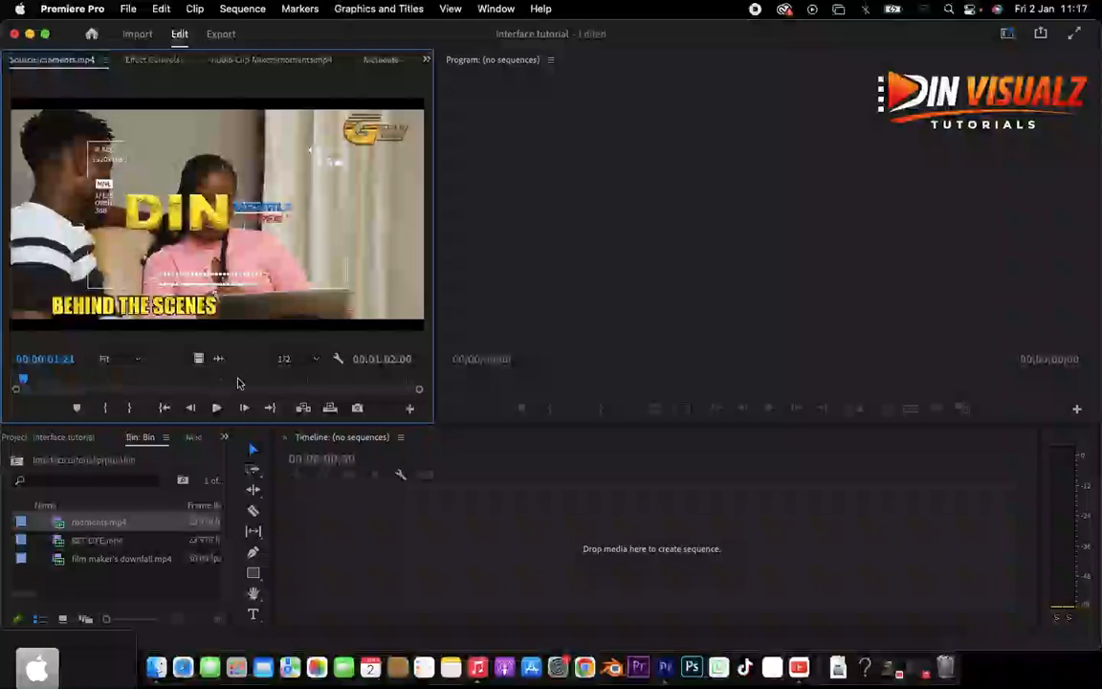
pyautogui.click(297, 382)
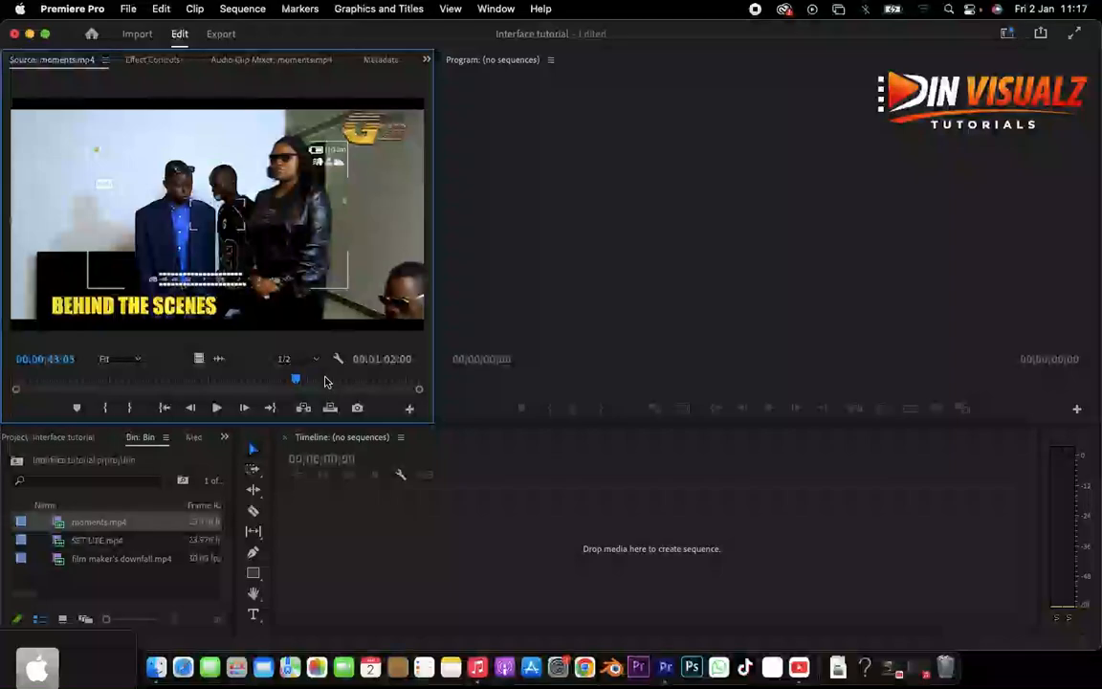
pyautogui.click(113, 383)
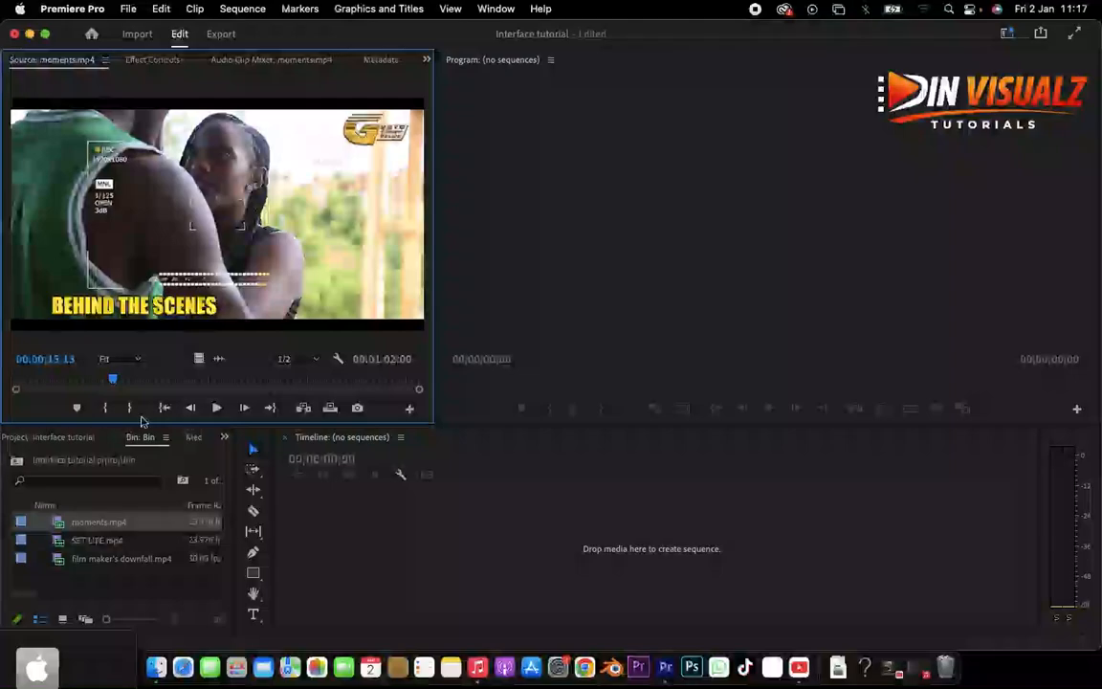
# - Mark an In point at 00:00:05:17 and an Out point at 00:00:20:13 on moments.mp4 in the Source Monitor
pyautogui.moveTo(73, 388); pyautogui.dragTo(50, 386)
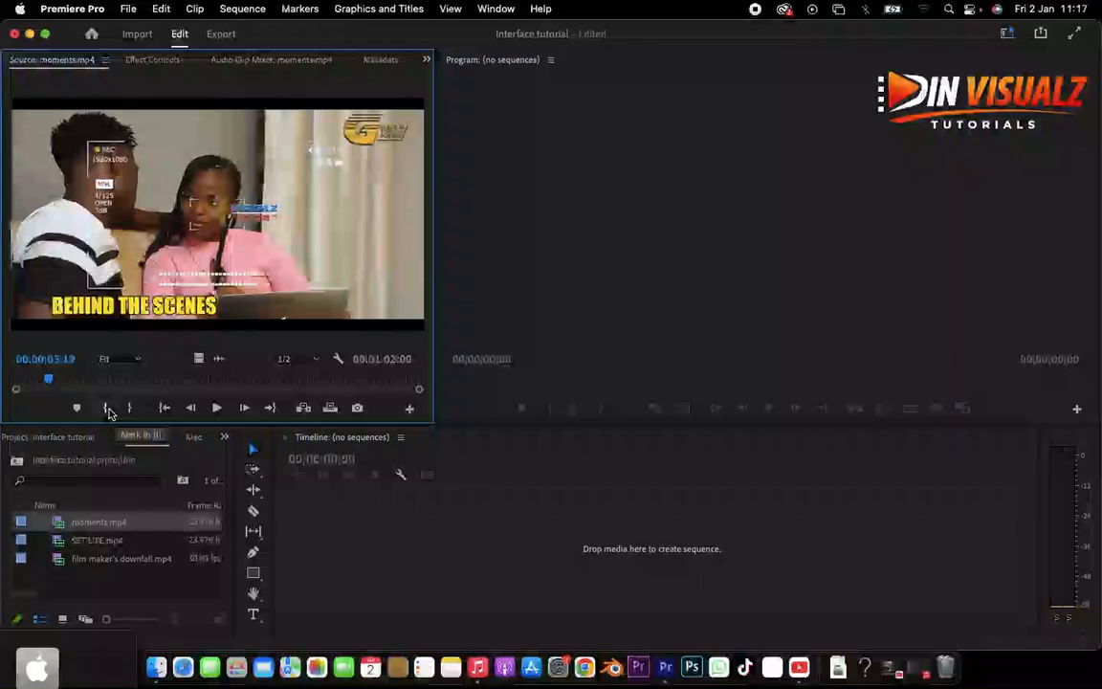
pyautogui.moveTo(47, 380); pyautogui.dragTo(48, 382)
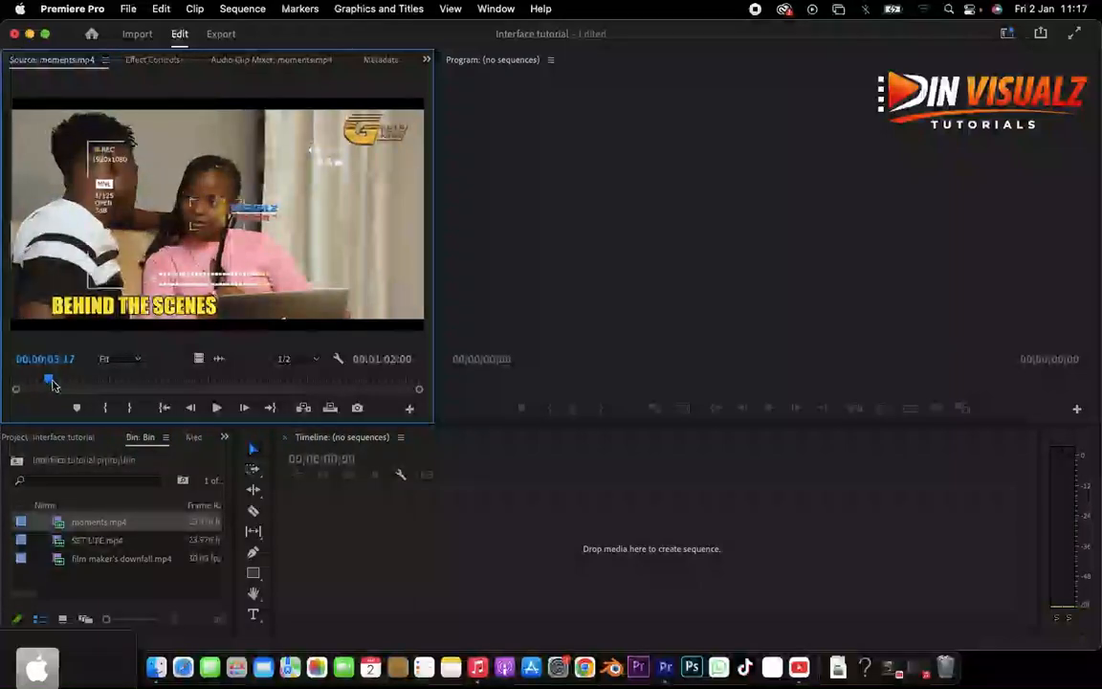
pyautogui.click(107, 412)
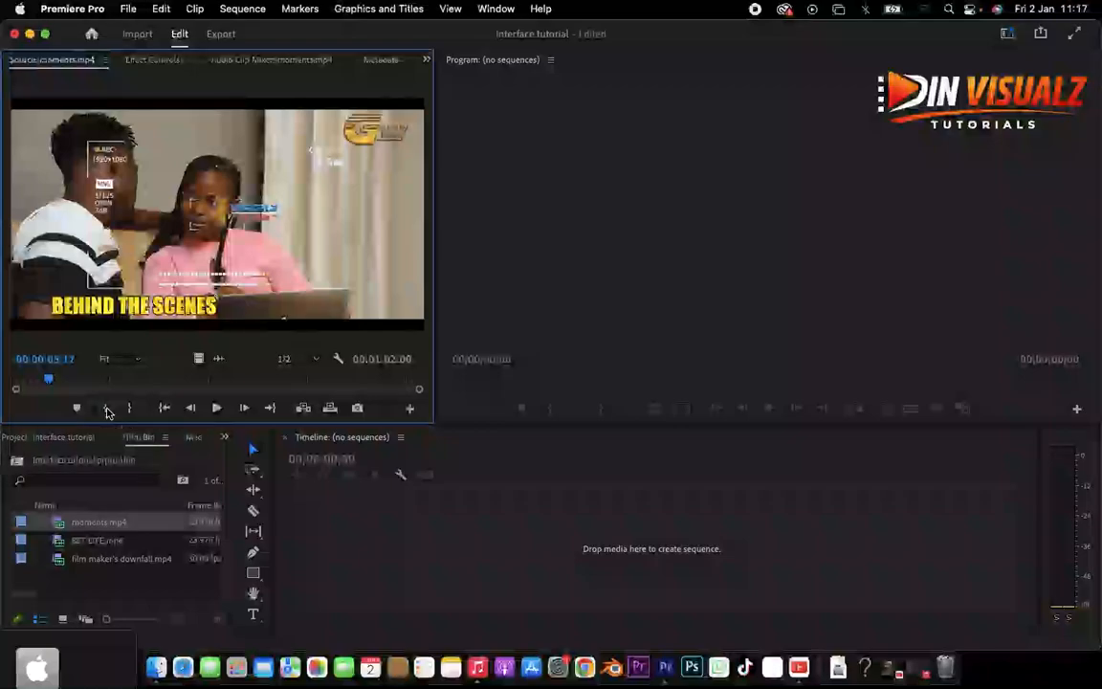
pyautogui.moveTo(74, 382); pyautogui.dragTo(151, 386)
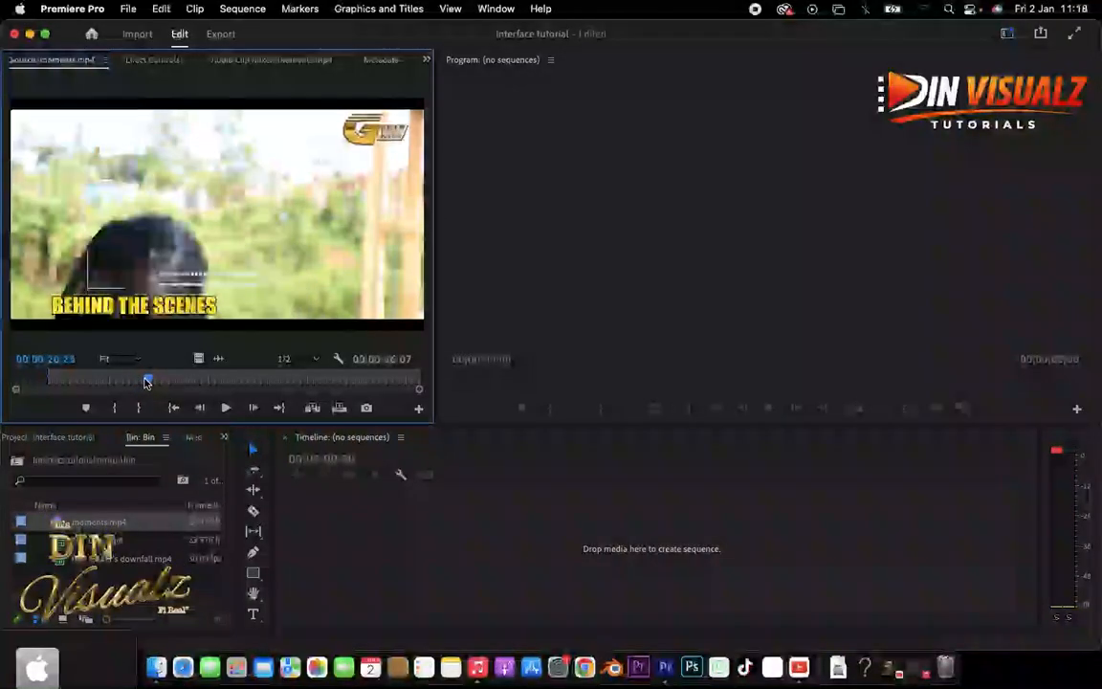
pyautogui.click(145, 382)
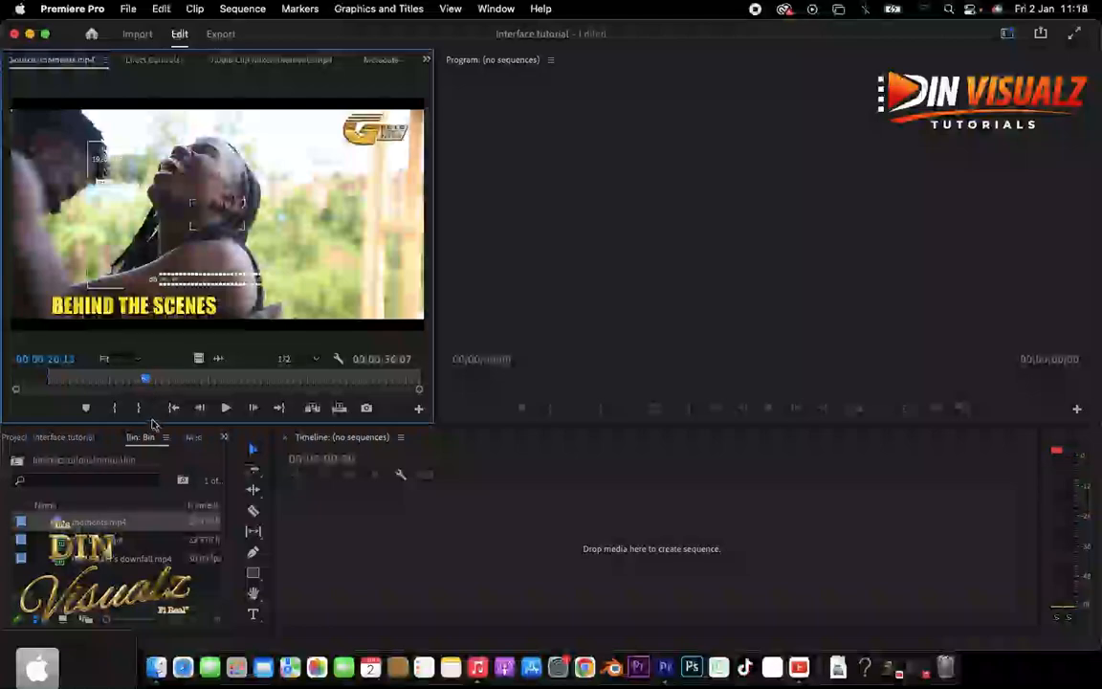
pyautogui.click(139, 408)
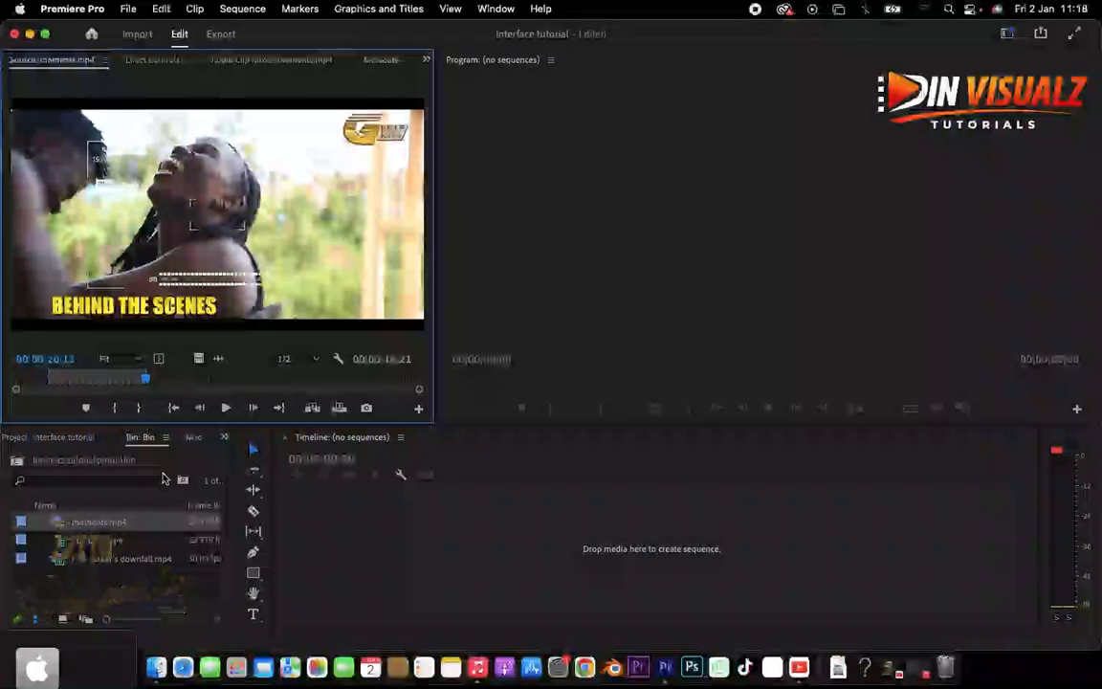
pyautogui.click(89, 379)
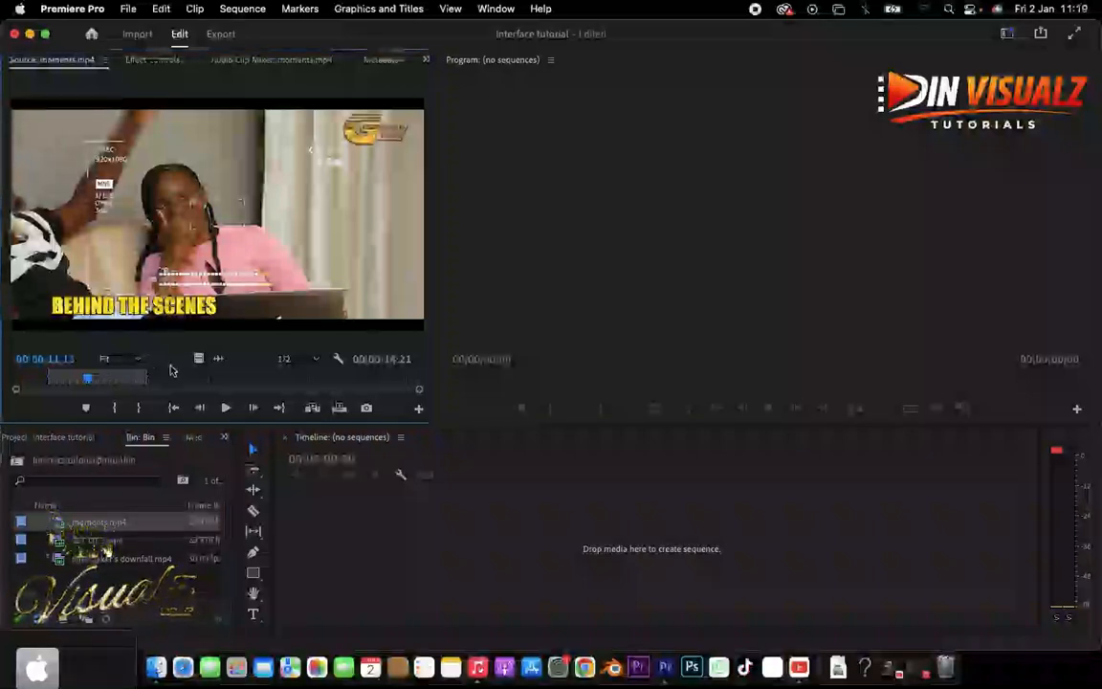
# - Create a sequence by placing the marked portion of moments.mp4 in the empty timeline, and select the new timeline clip
pyautogui.click(151, 234)
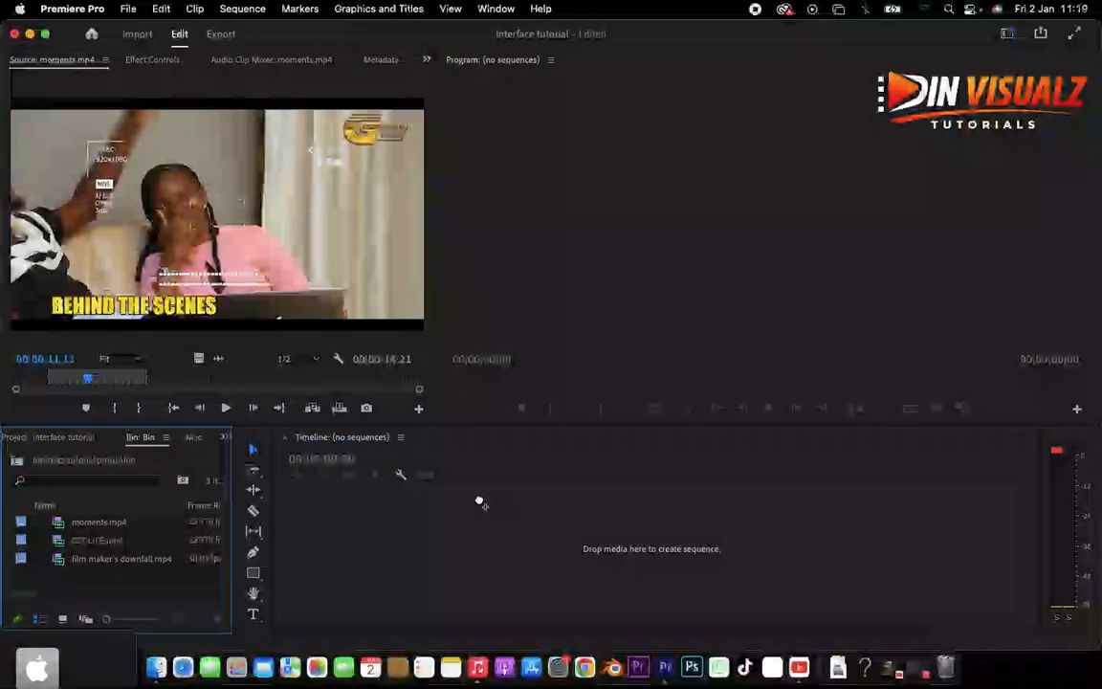
pyautogui.moveTo(480, 503); pyautogui.dragTo(482, 503)
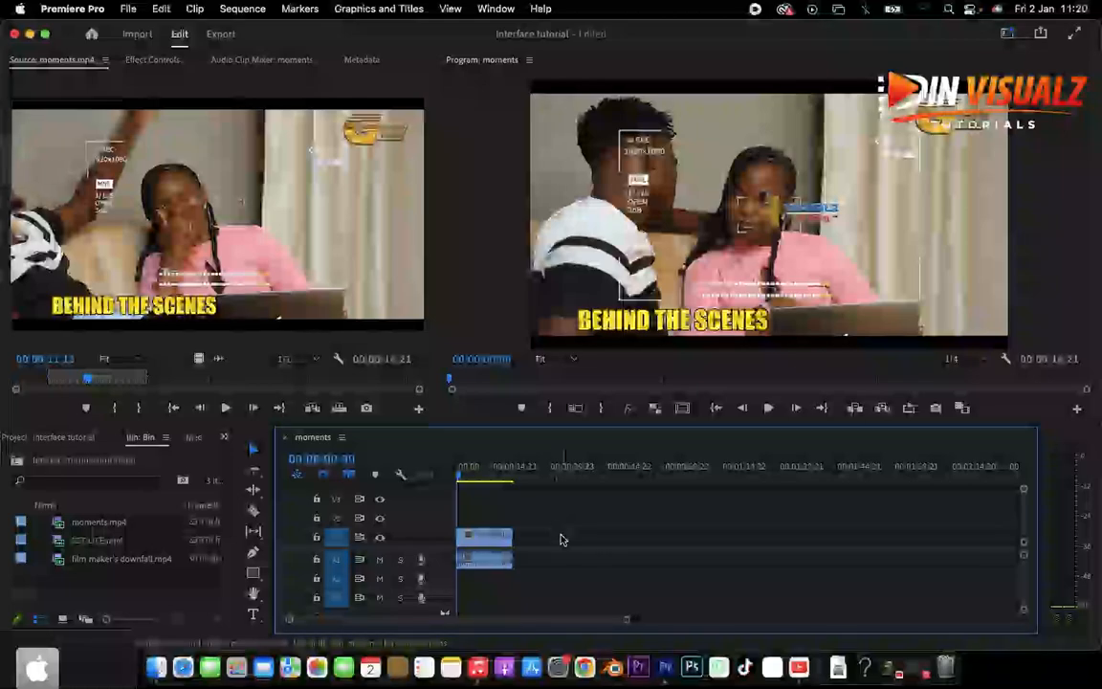
pyautogui.click(488, 540)
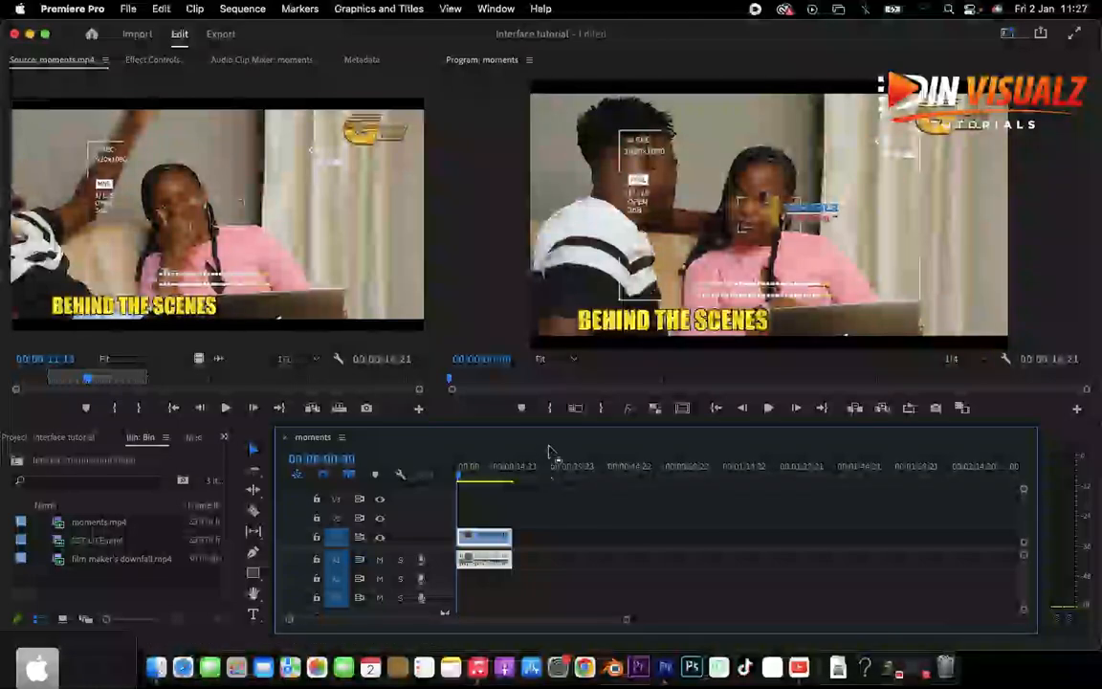
# - Reset the Editing workspace to its saved layout
pyautogui.click(493, 9)
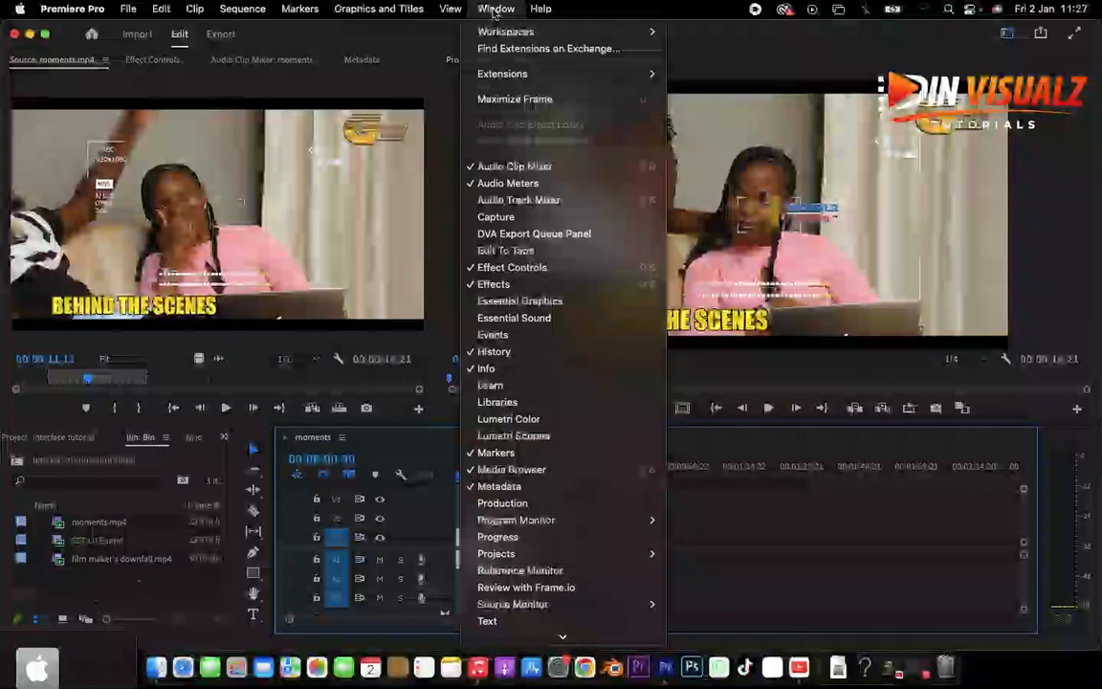
pyautogui.moveTo(495, 33)
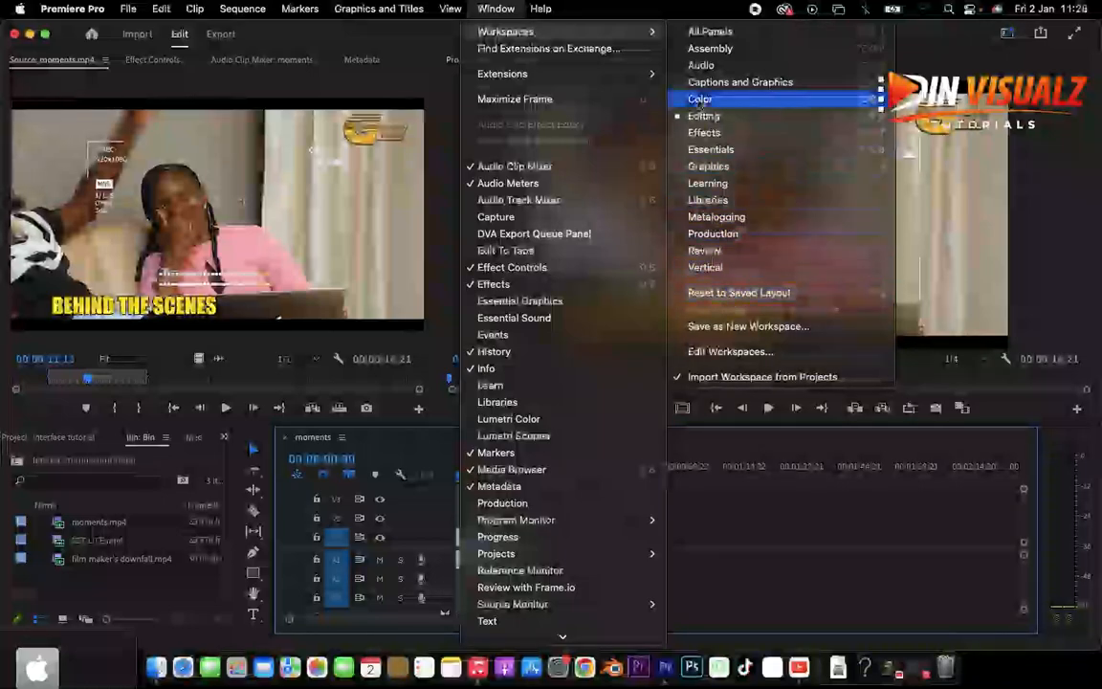
pyautogui.moveTo(531, 36)
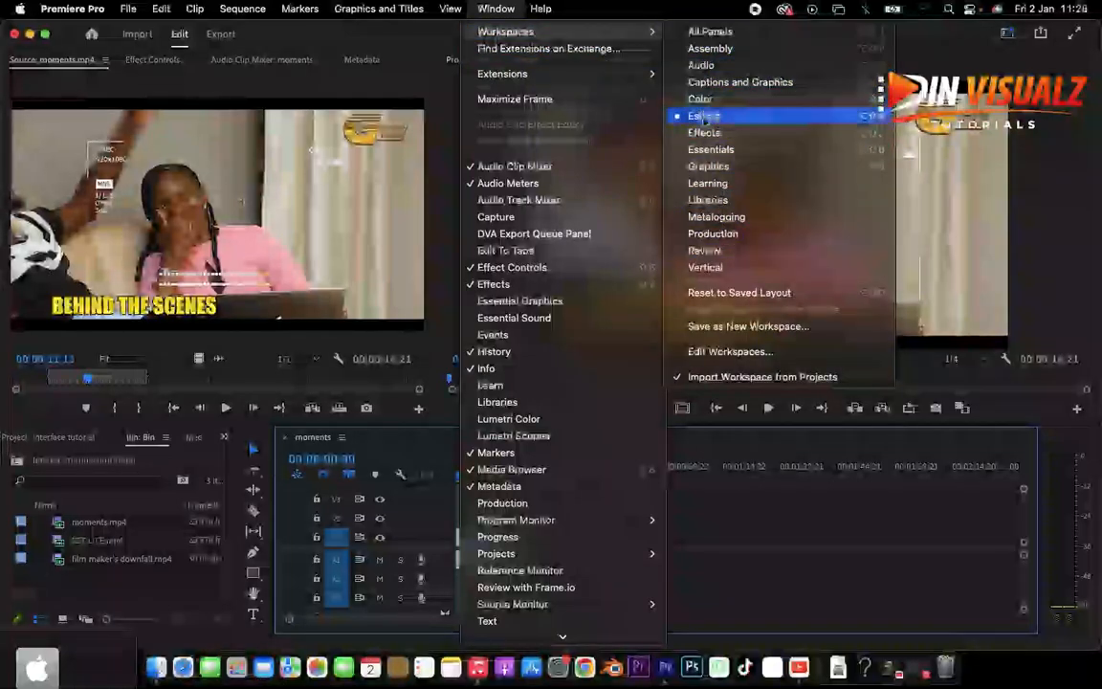
pyautogui.click(744, 294)
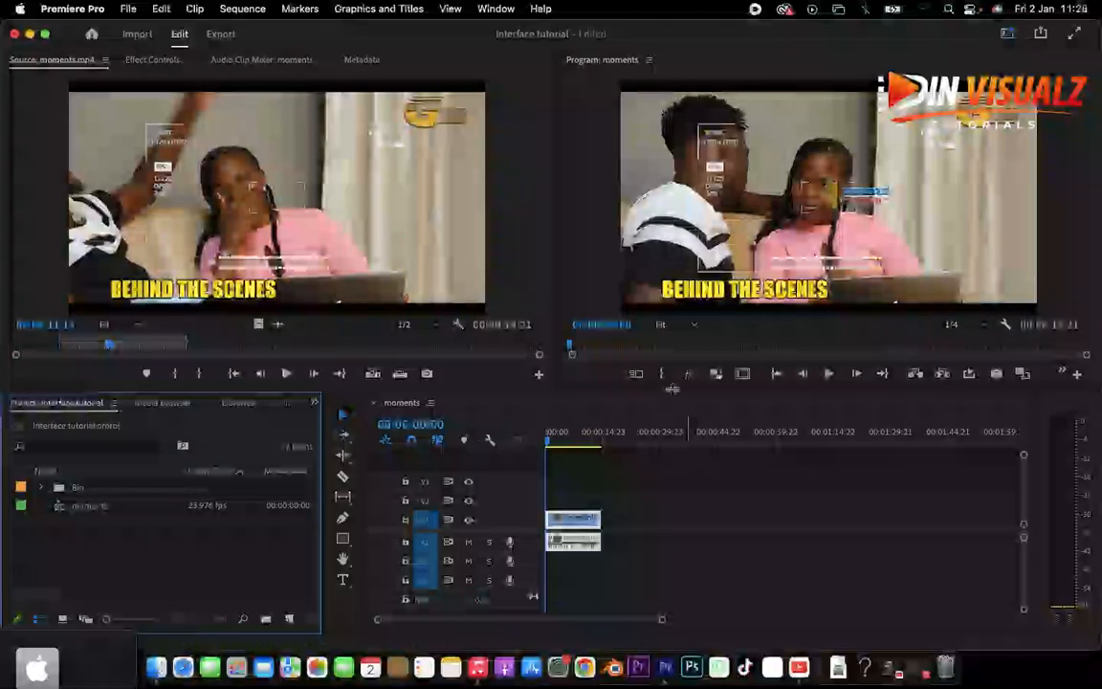
pyautogui.click(497, 11)
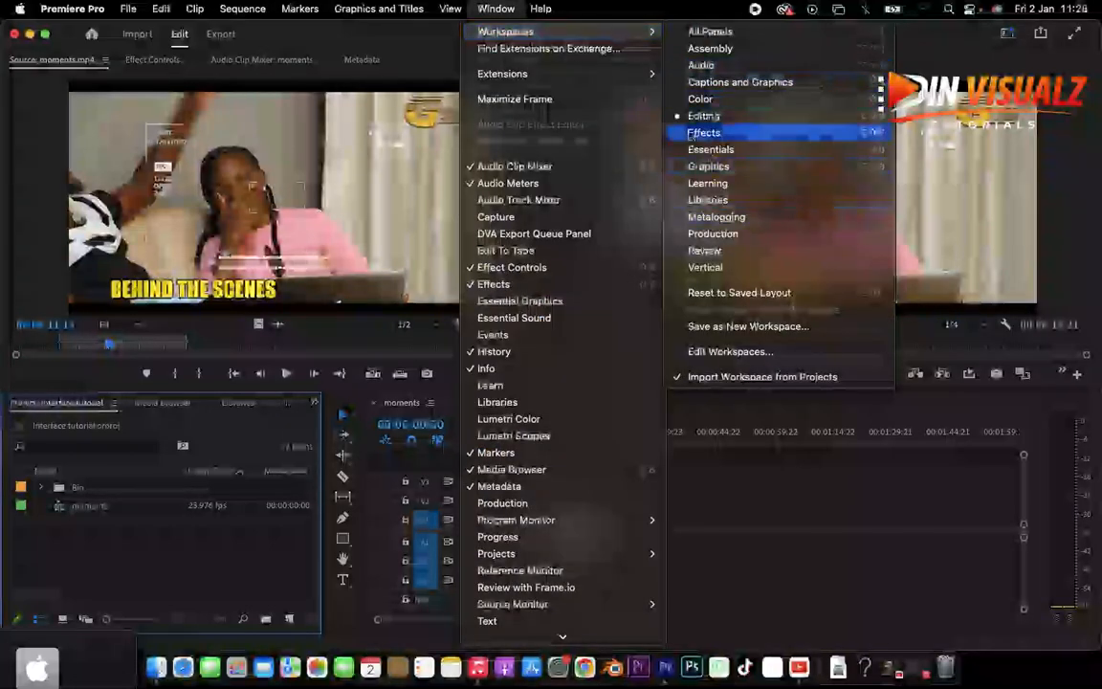
pyautogui.click(408, 166)
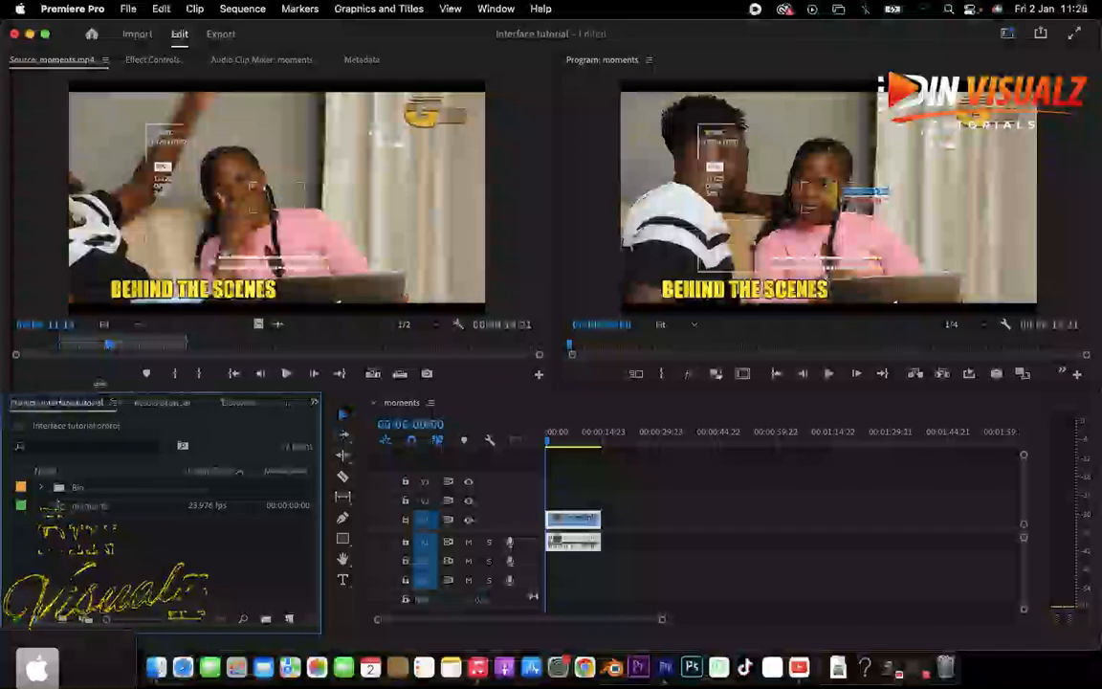
# - Undock the Source Monitor panel and dock it between the Project panel and the timeline tools
pyautogui.click(105, 61)
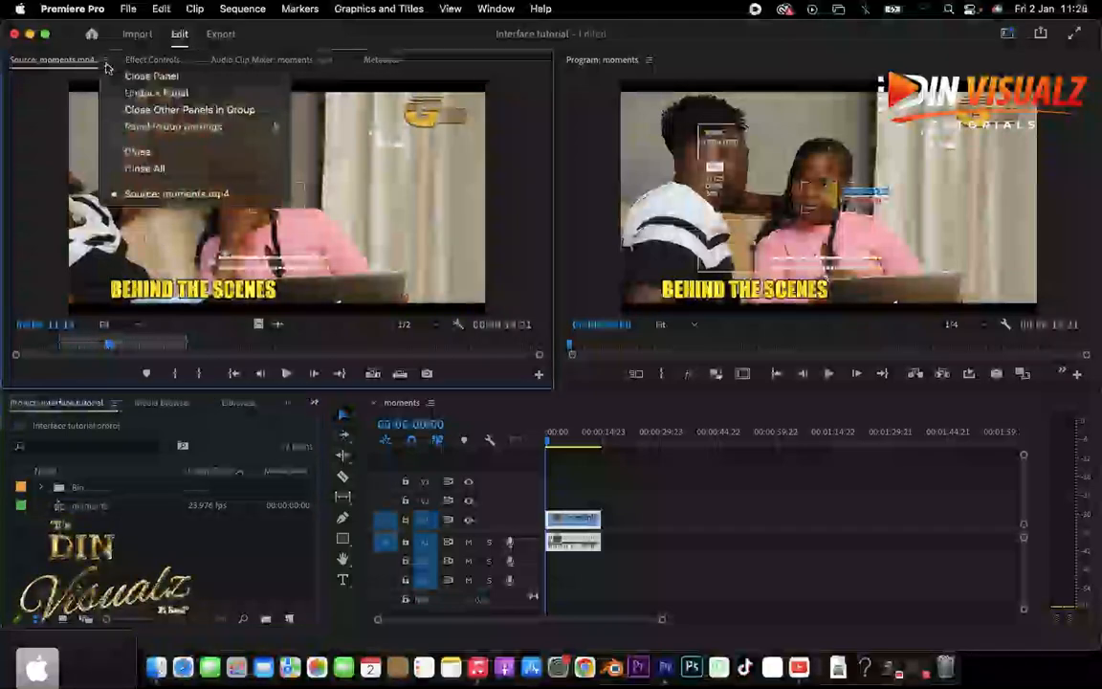
pyautogui.click(181, 100)
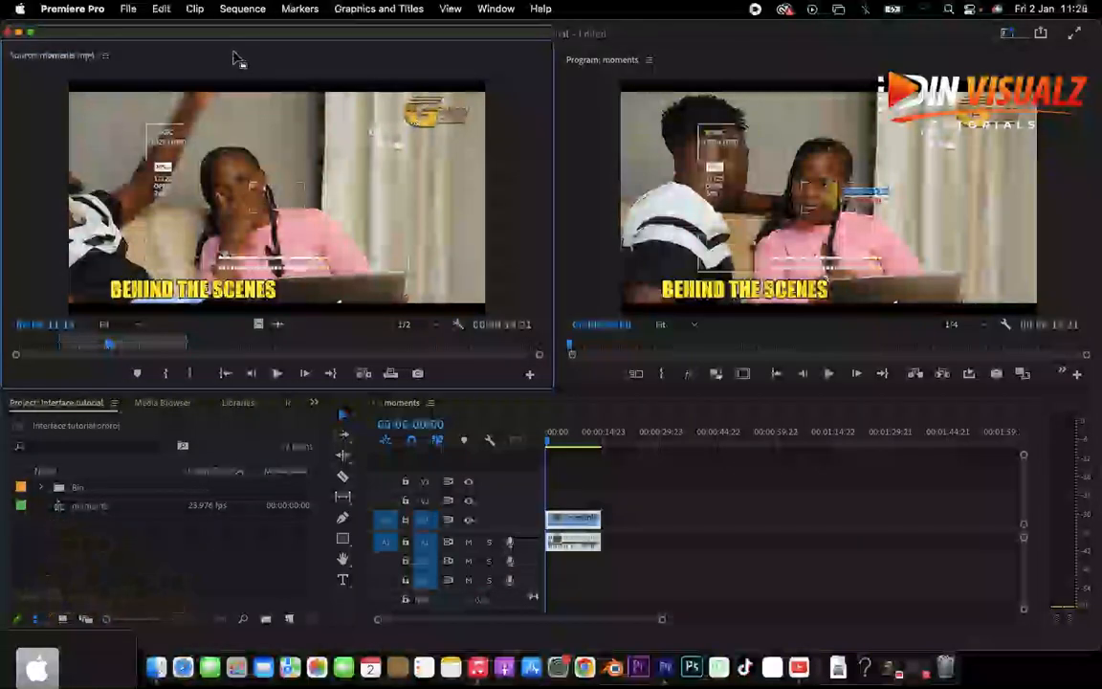
pyautogui.moveTo(332, 84); pyautogui.dragTo(544, 498)
pyautogui.moveTo(689, 500); pyautogui.dragTo(518, 503)
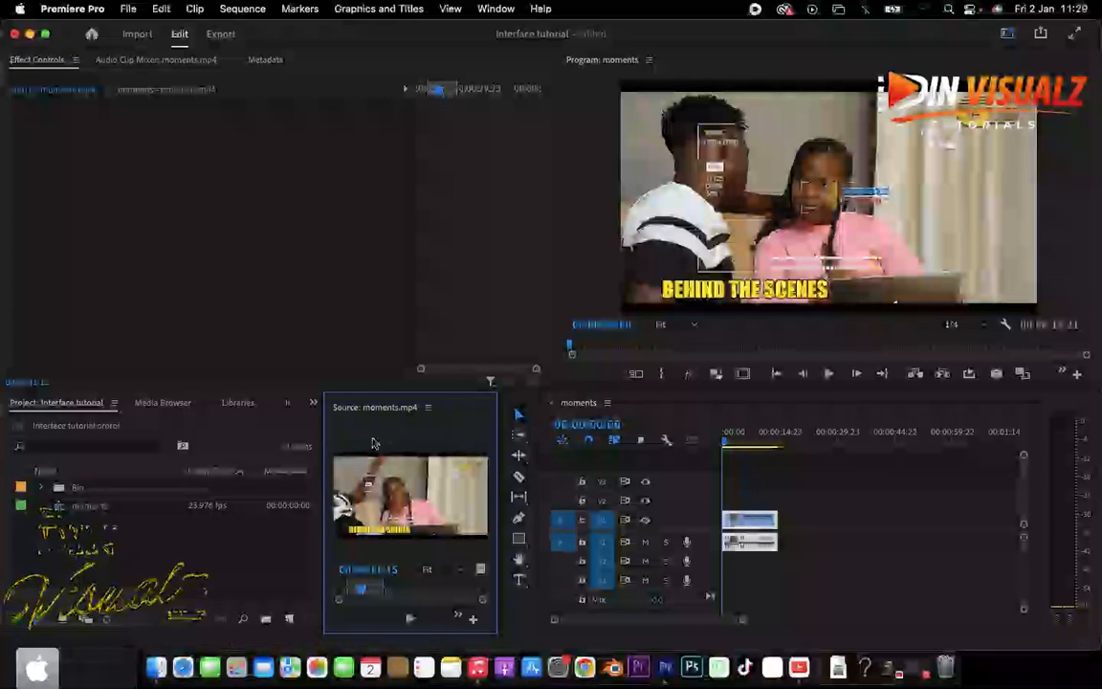
# - Undock the Source Monitor panel, widen its floating window over the Effect Controls area, and move it over the timeline
pyautogui.click(428, 408)
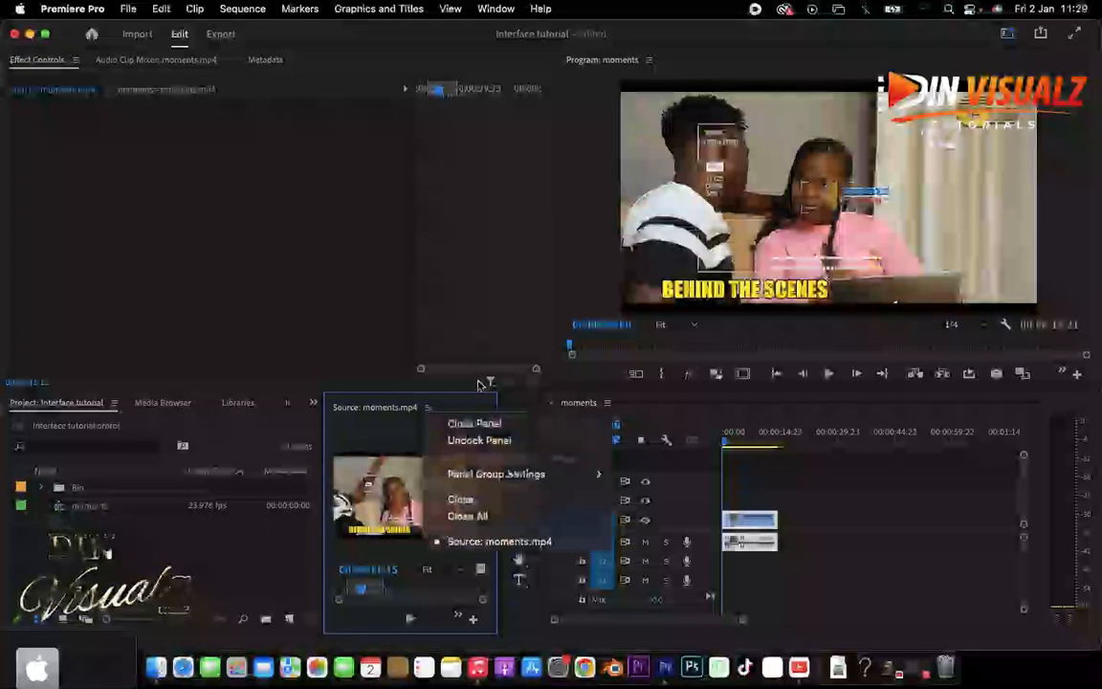
pyautogui.click(507, 442)
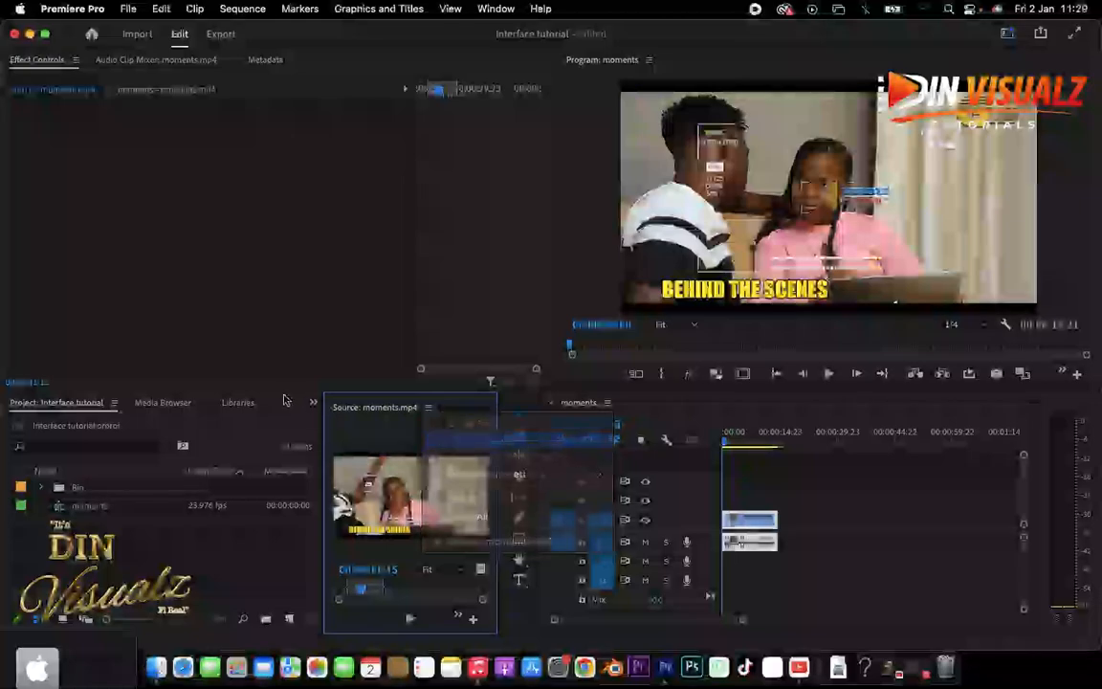
pyautogui.moveTo(453, 393); pyautogui.dragTo(234, 107)
pyautogui.moveTo(276, 142); pyautogui.dragTo(531, 142)
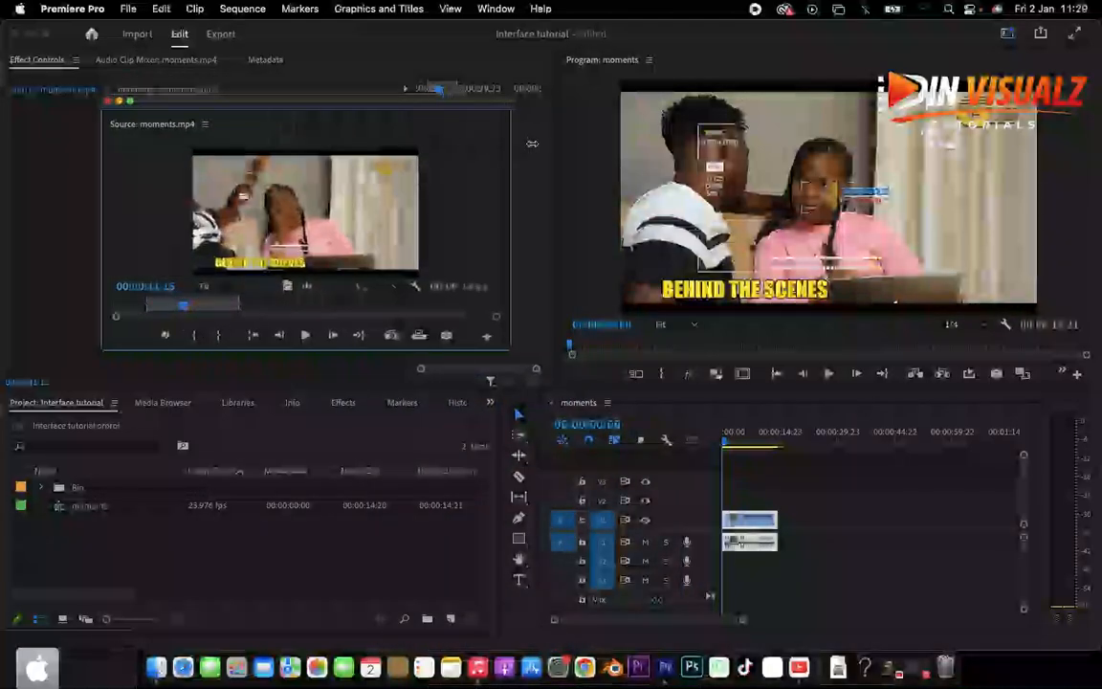
pyautogui.moveTo(97, 155); pyautogui.dragTo(7, 155)
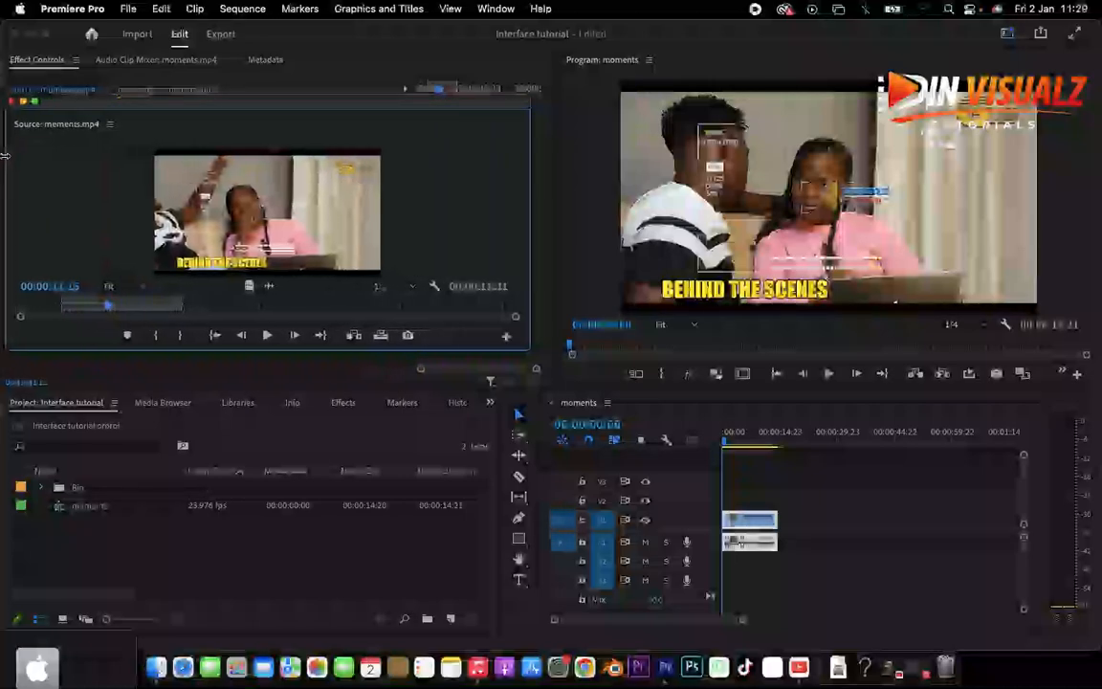
pyautogui.moveTo(536, 186); pyautogui.dragTo(553, 186)
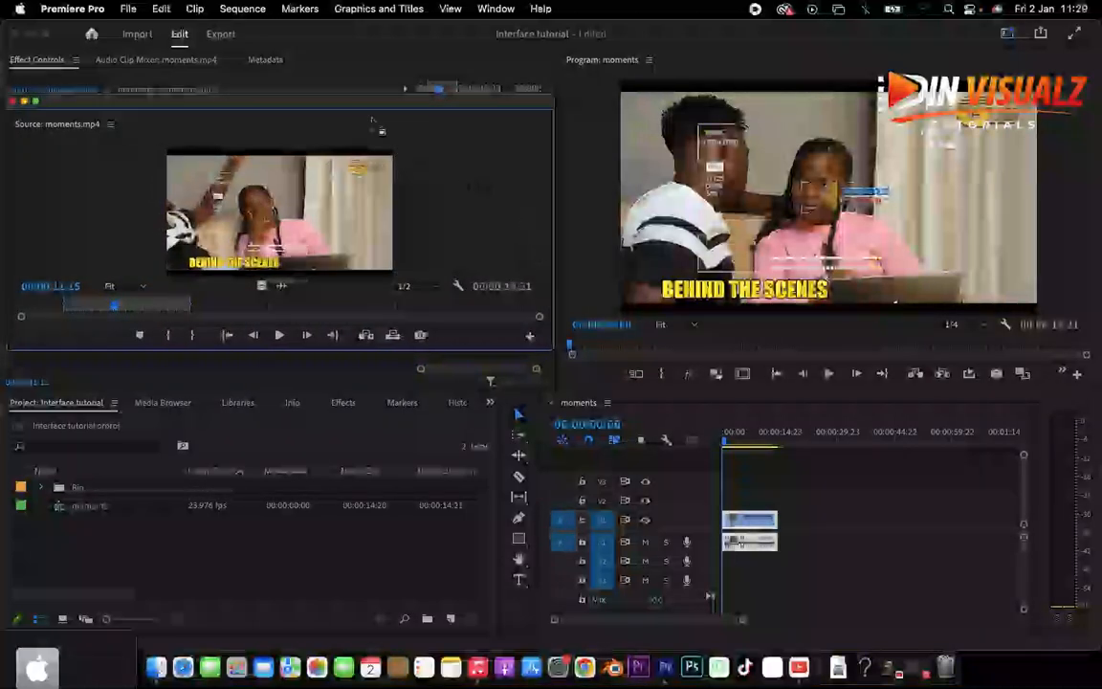
pyautogui.moveTo(360, 107); pyautogui.dragTo(761, 377)
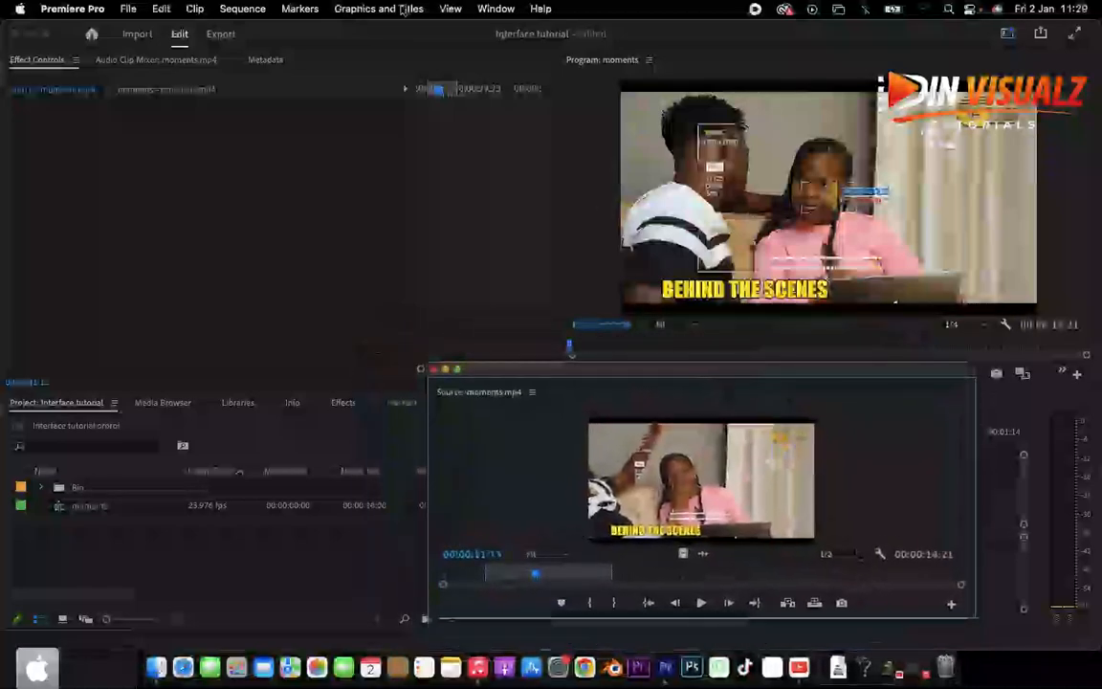
# - Restore the Editing workspace to its saved layout with the Source Monitor docked in its original place
pyautogui.click(495, 8)
pyautogui.moveTo(504, 36)
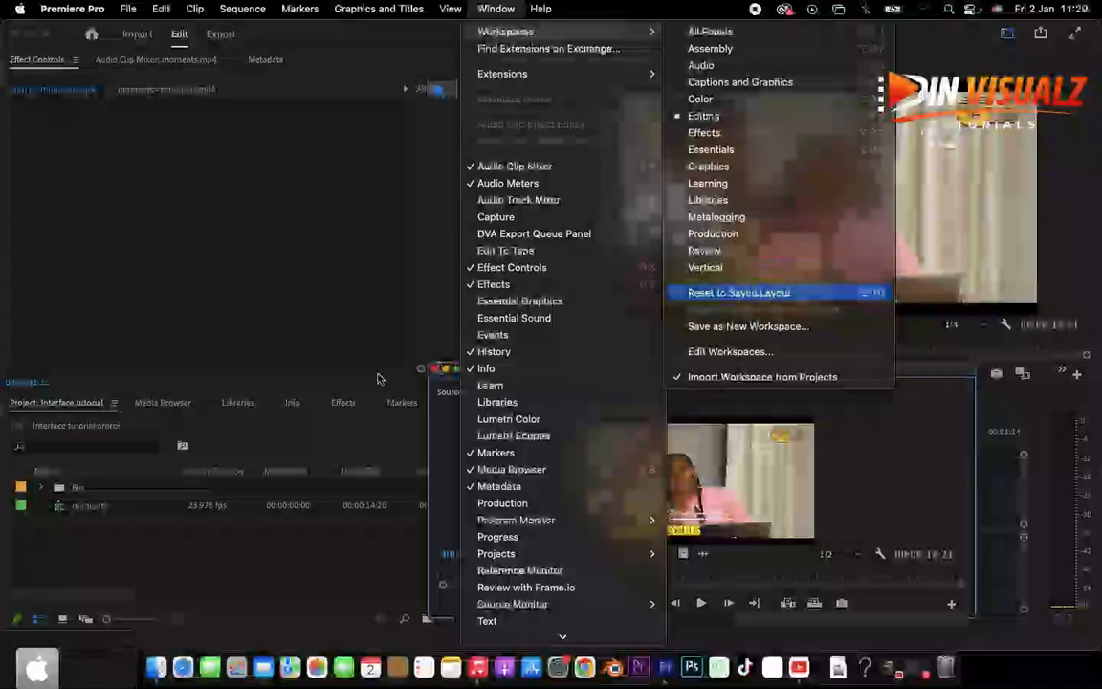
pyautogui.click(775, 292)
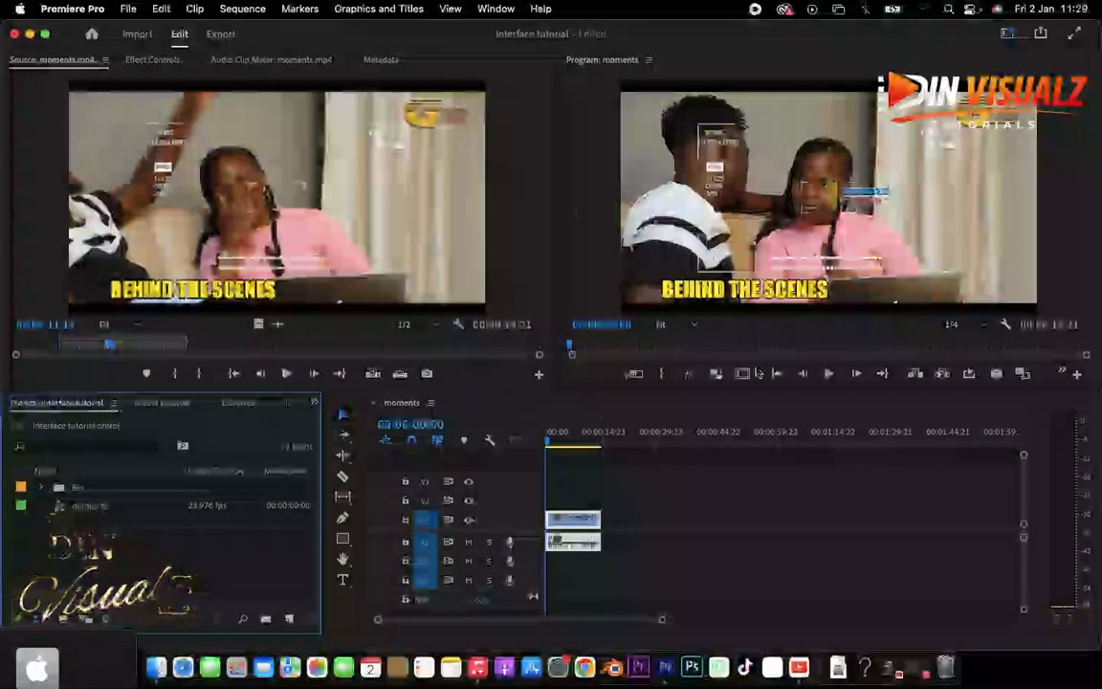
pyautogui.click(496, 8)
pyautogui.moveTo(574, 32)
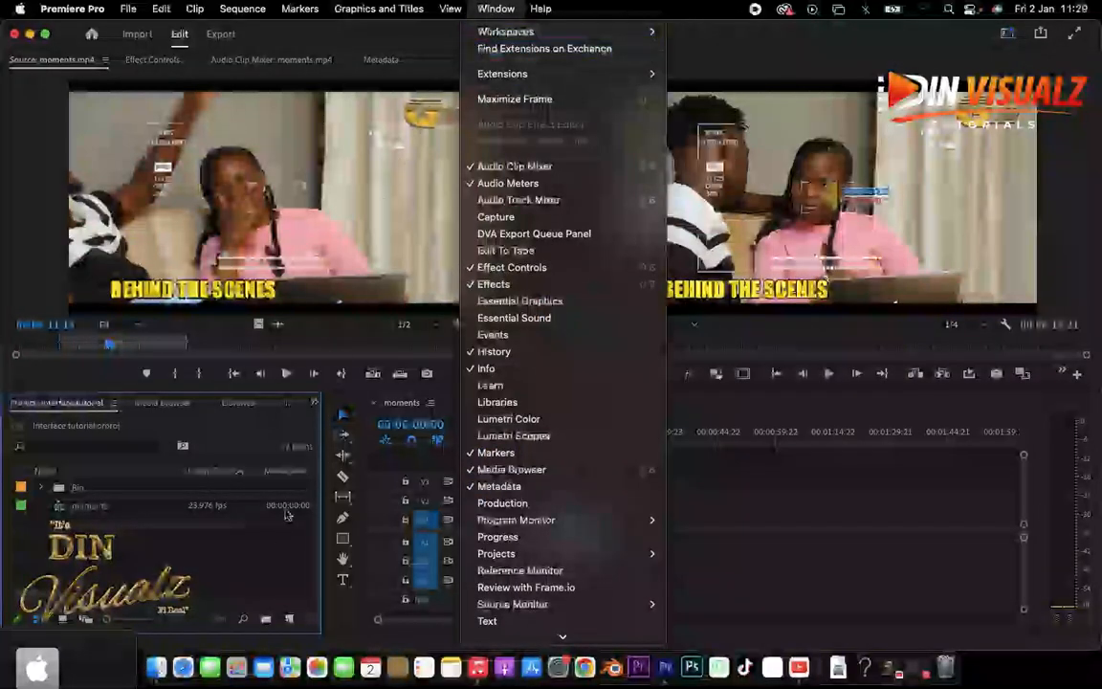
pyautogui.click(246, 567)
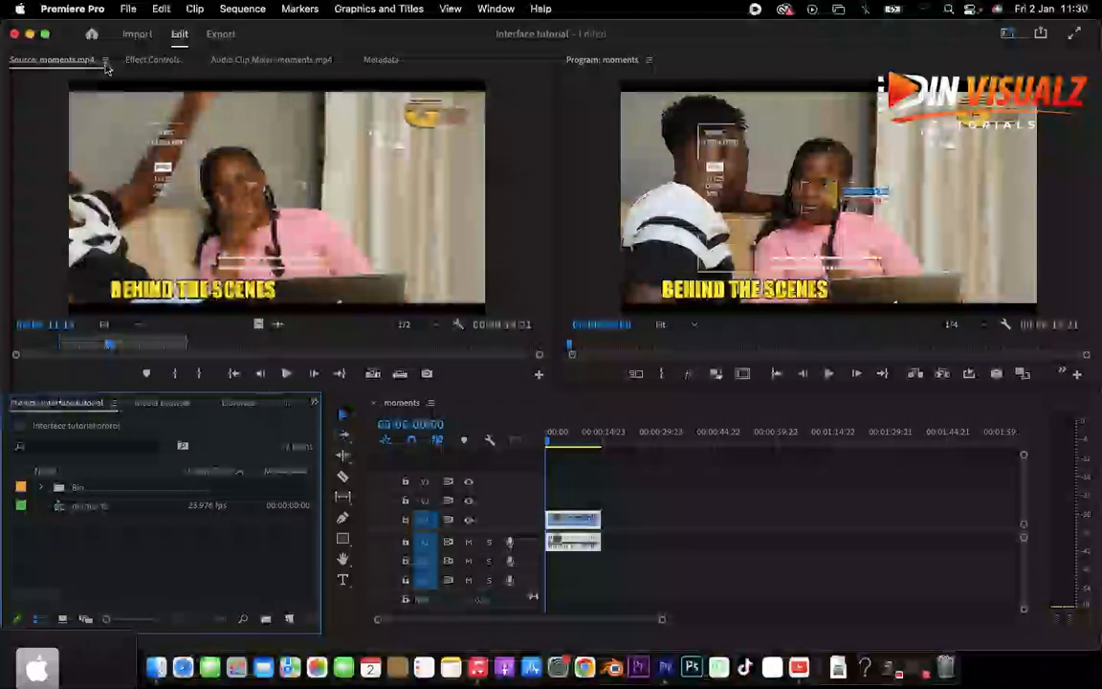
# - Undock the moments timeline panel, float it over the Source Monitor, and resize its window to fit that area
pyautogui.click(431, 403)
pyautogui.click(483, 279)
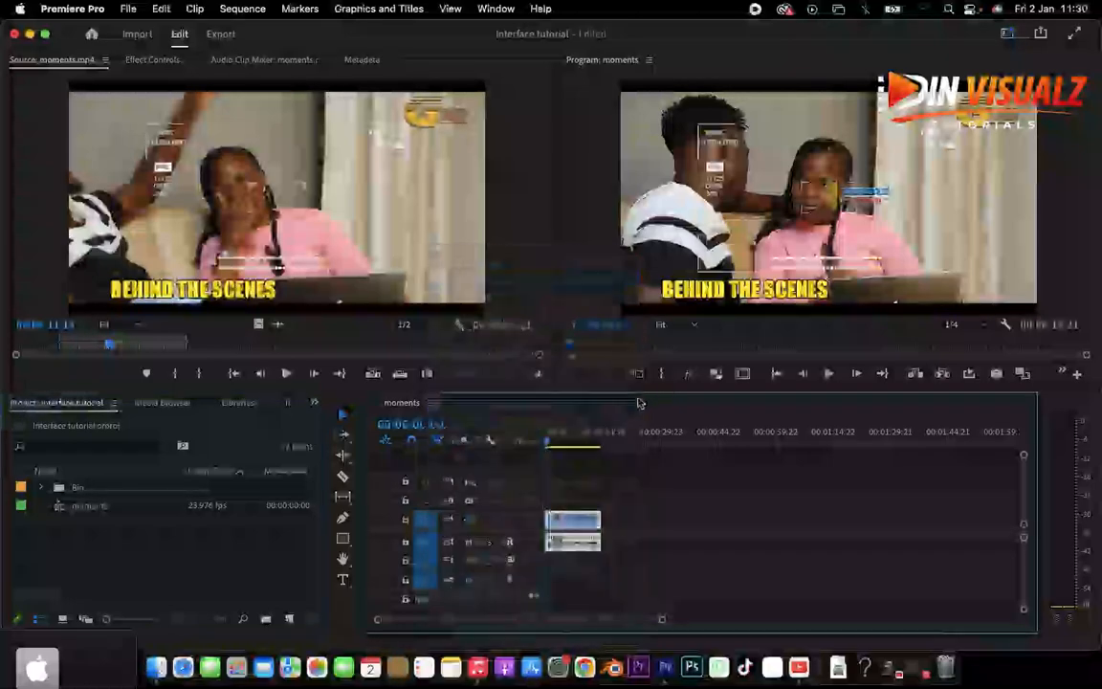
pyautogui.moveTo(630, 379); pyautogui.dragTo(264, 76)
pyautogui.moveTo(675, 170); pyautogui.dragTo(545, 171)
pyautogui.moveTo(229, 319); pyautogui.dragTo(184, 318)
pyautogui.moveTo(525, 332); pyautogui.dragTo(525, 348)
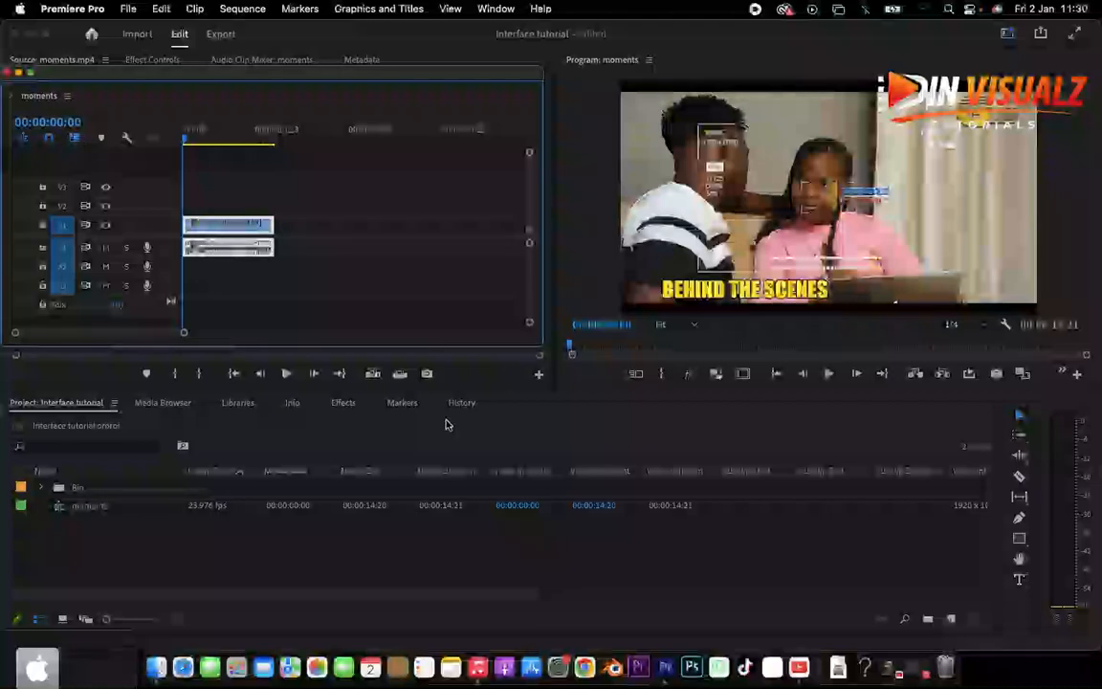
# - Save the current panel layout as a new workspace, named with the creator's name followed by "editing workspace"
pyautogui.click(498, 10)
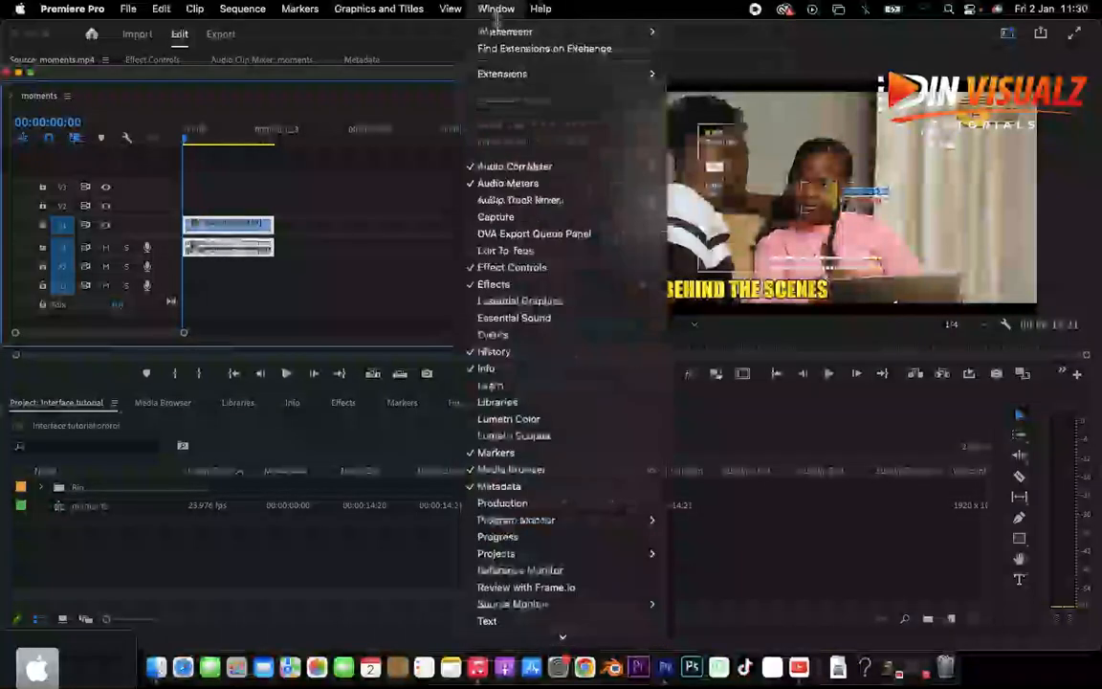
pyautogui.moveTo(496, 30)
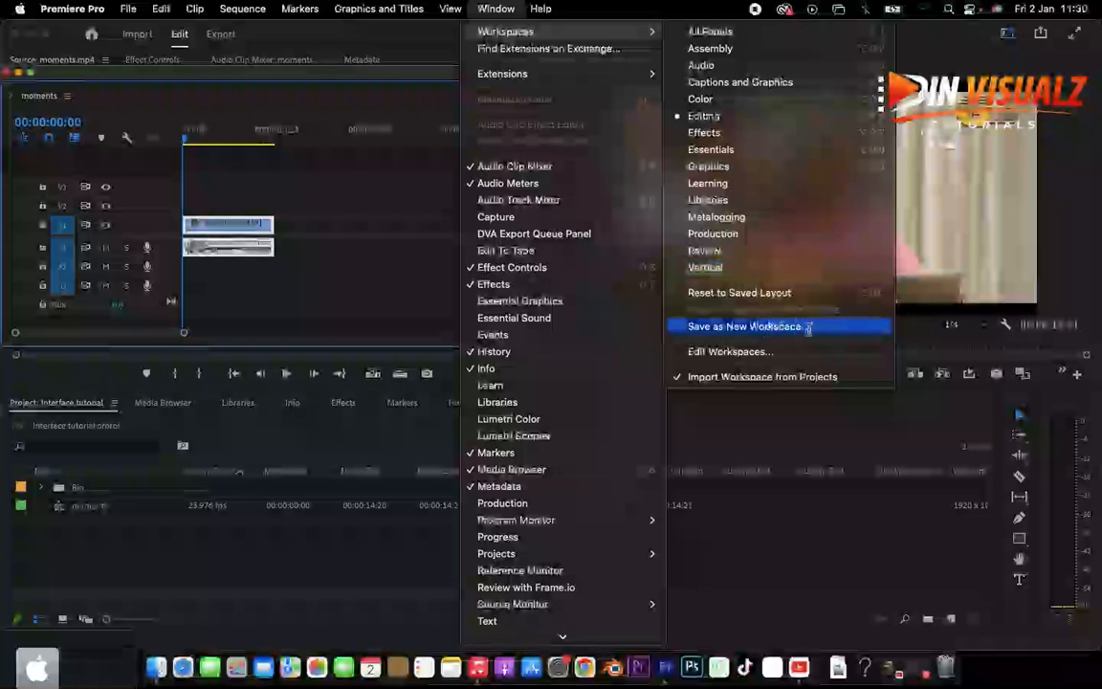
pyautogui.click(724, 327)
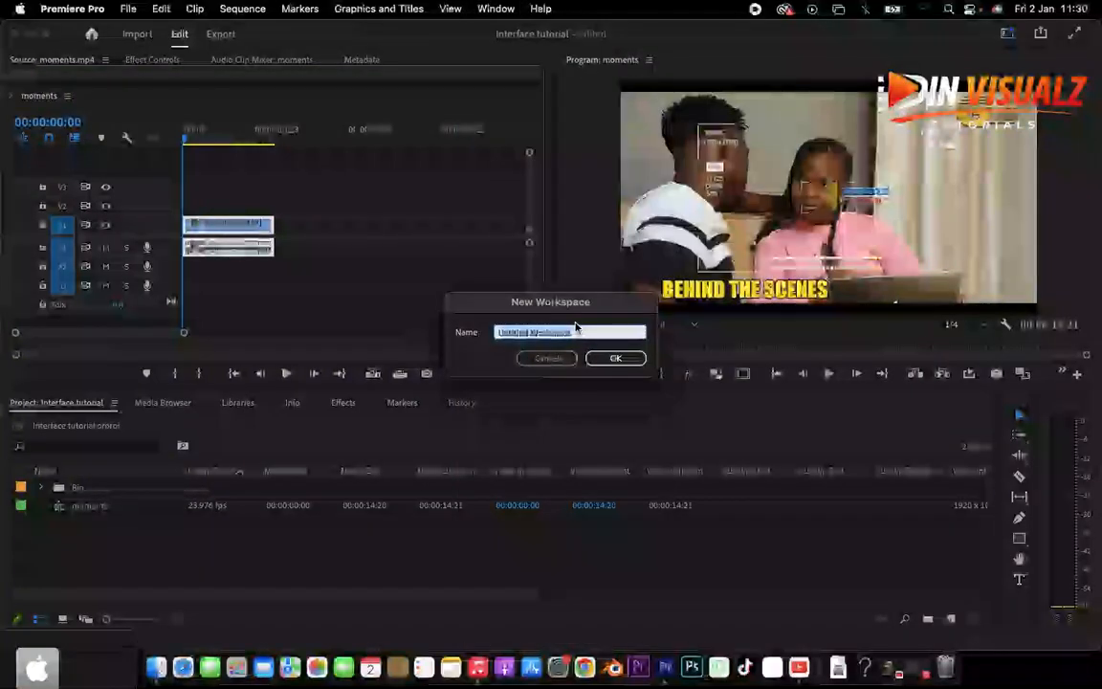
pyautogui.write('Din')
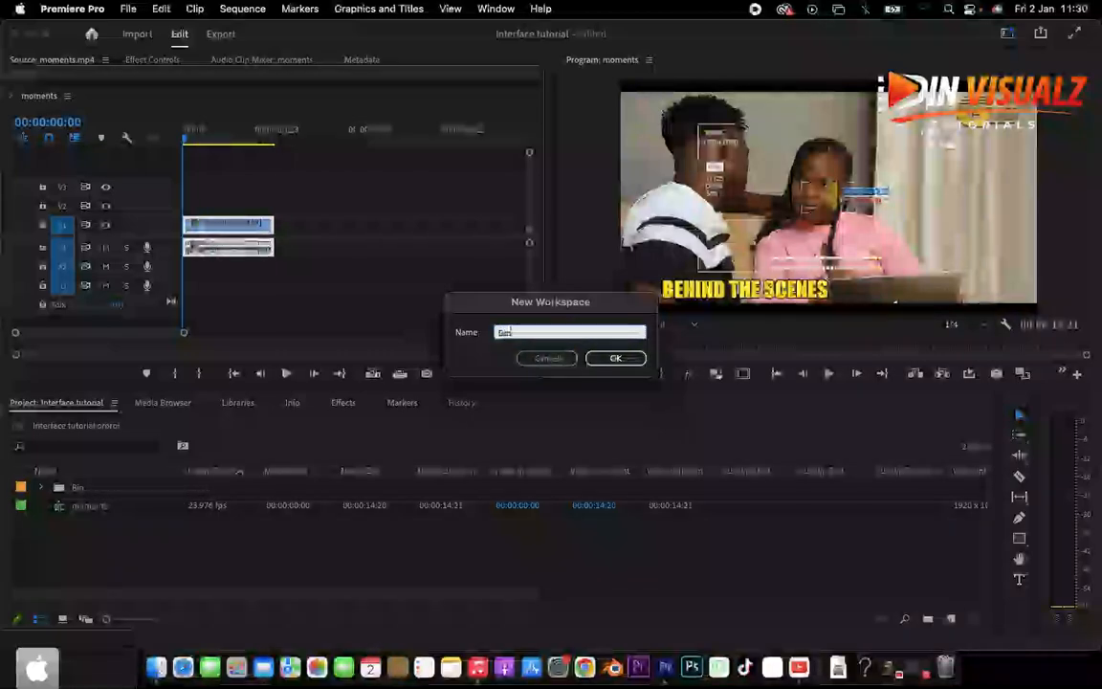
pyautogui.write("'s editing workspac")
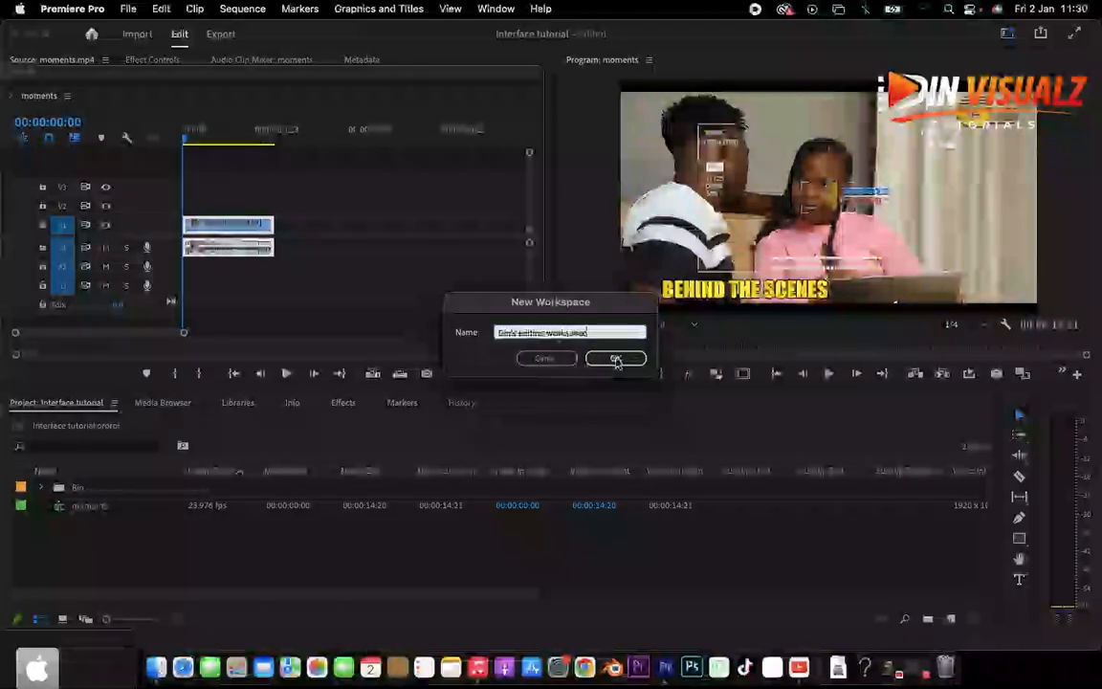
pyautogui.write('e')
pyautogui.click(616, 361)
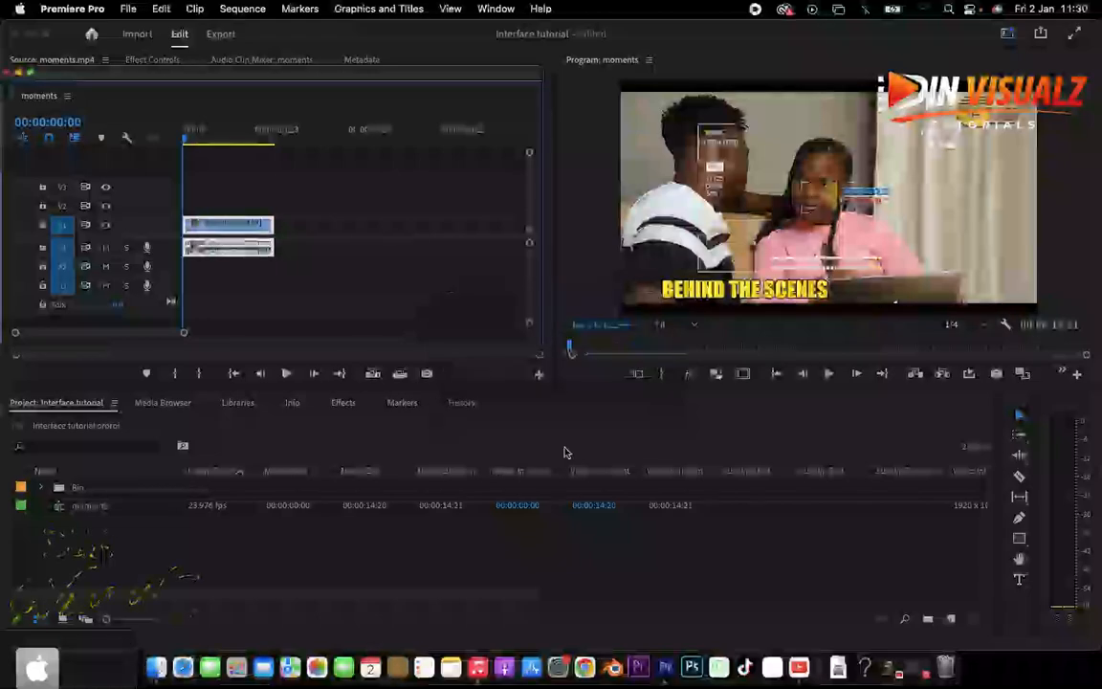
# - Select the newly saved custom editing workspace from the available workspaces
pyautogui.click(495, 10)
pyautogui.moveTo(507, 32)
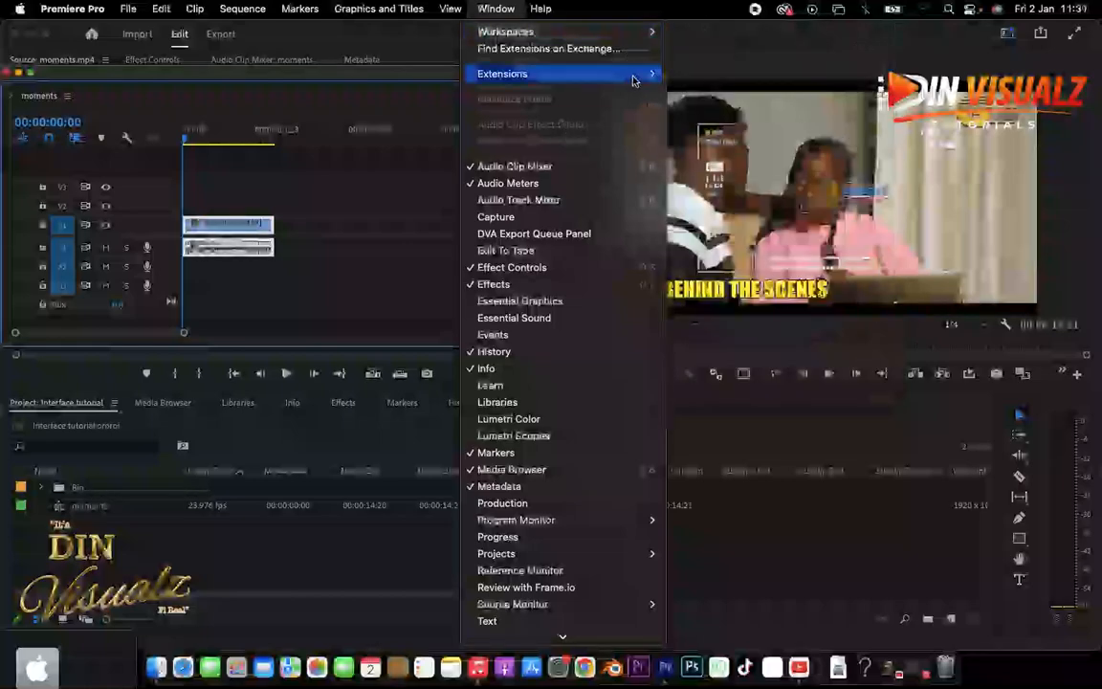
pyautogui.moveTo(627, 38)
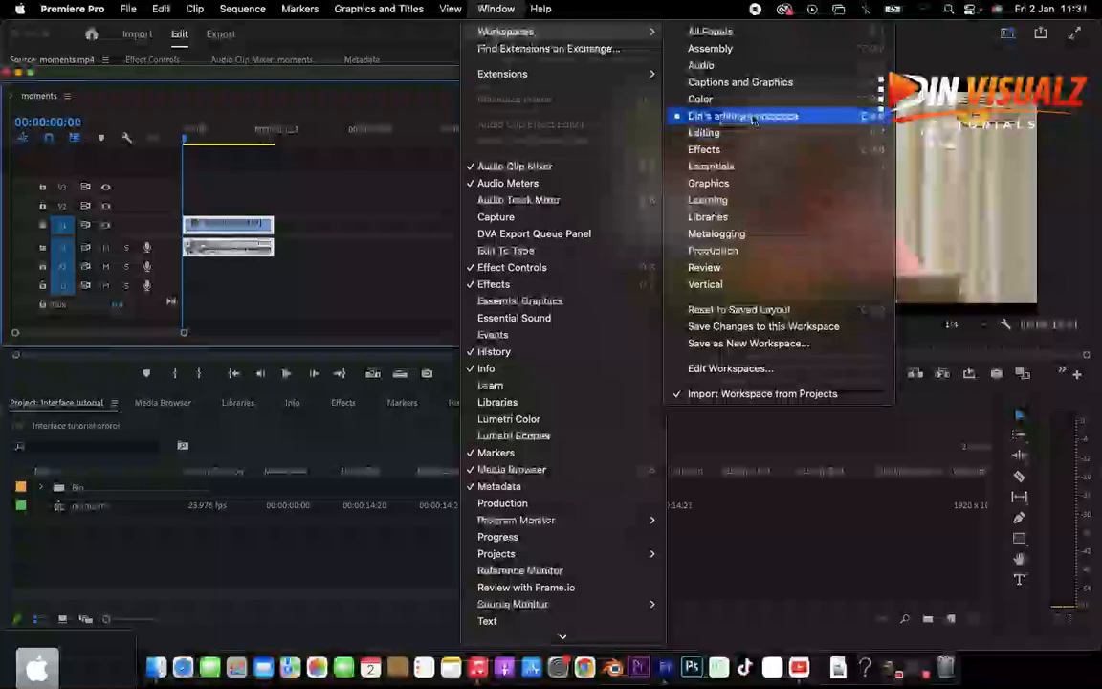
pyautogui.click(689, 115)
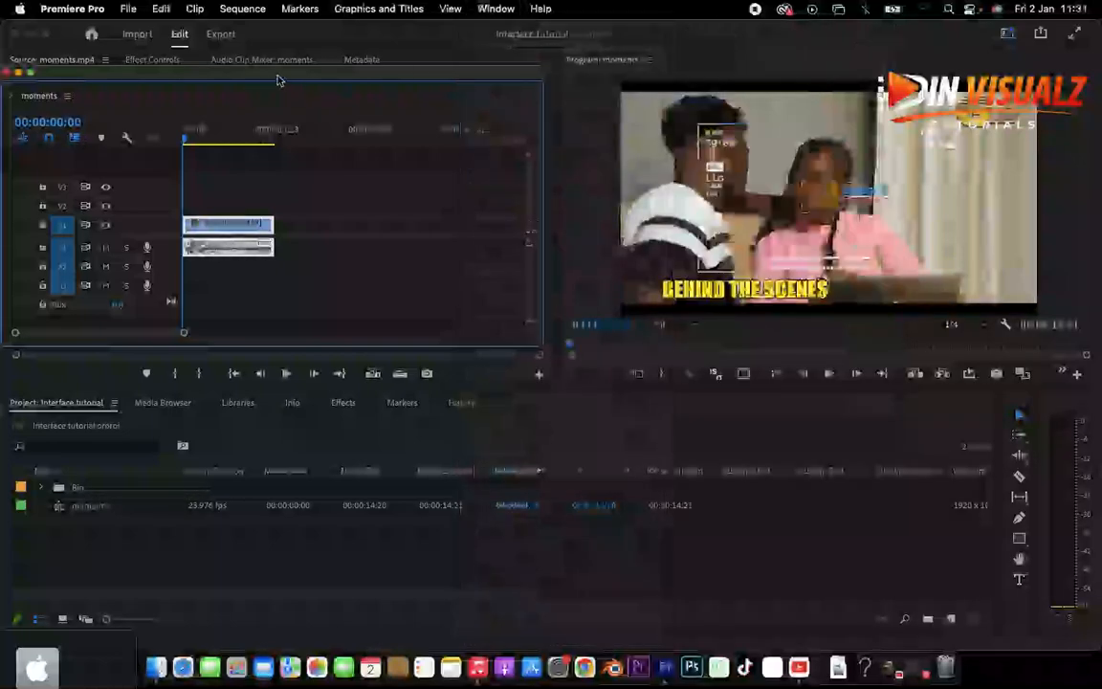
# - Move the floating timeline below the monitors, and undock the Program Monitor and place it over the Source Monitor area
pyautogui.moveTo(467, 134); pyautogui.dragTo(740, 475)
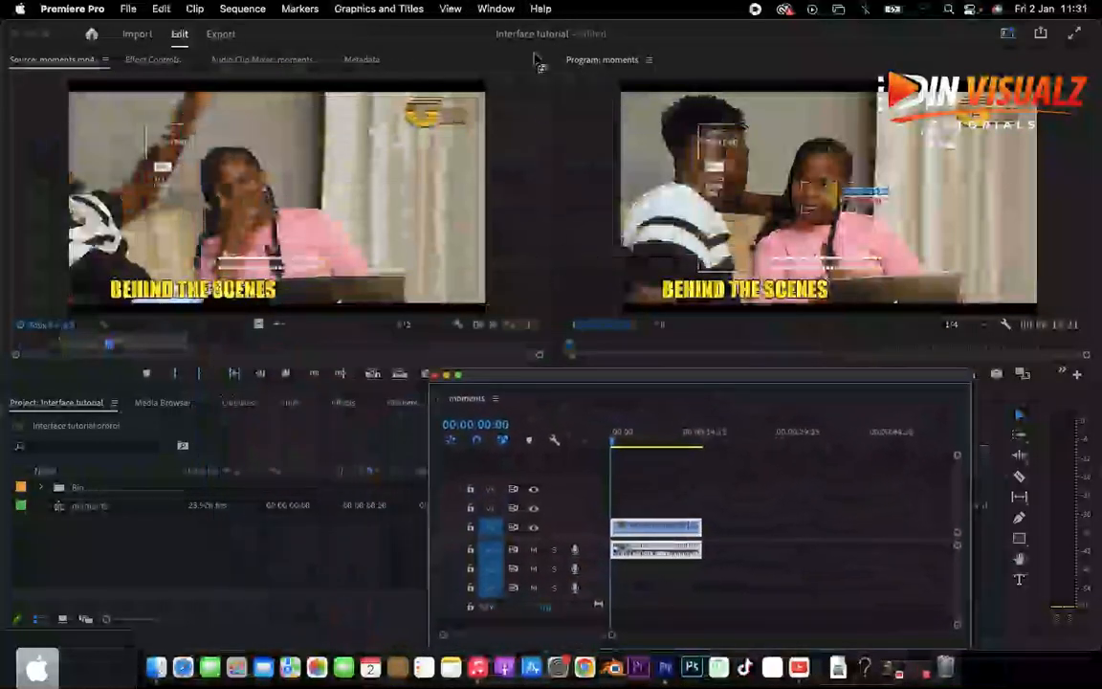
pyautogui.click(649, 60)
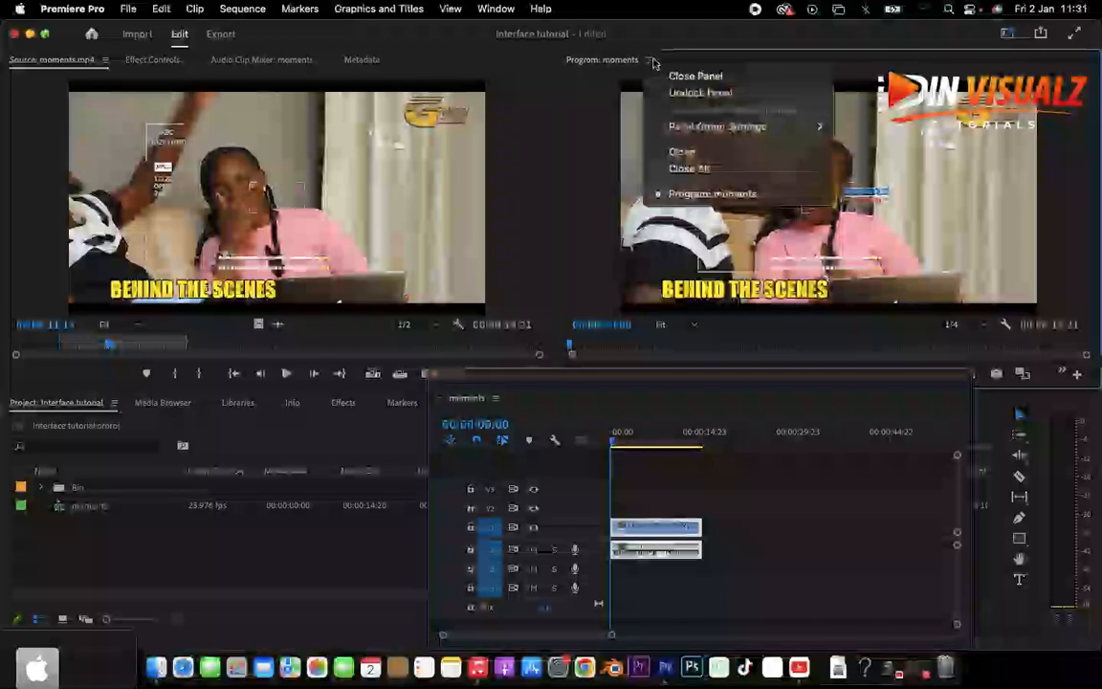
pyautogui.click(700, 92)
pyautogui.moveTo(736, 38); pyautogui.dragTo(215, 180)
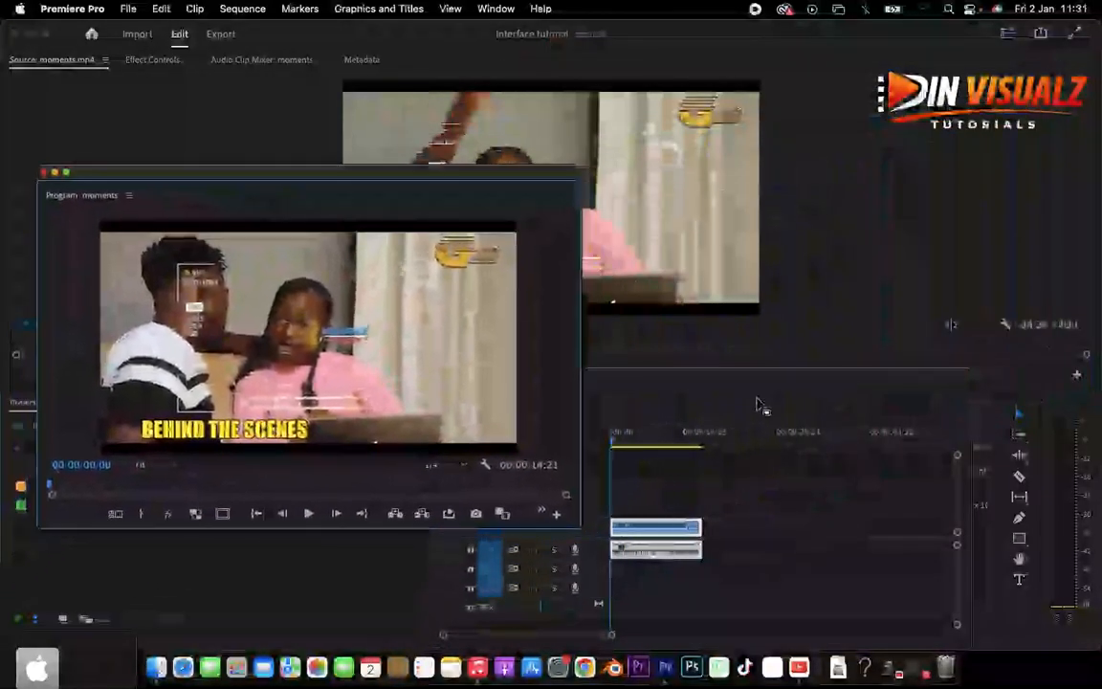
pyautogui.moveTo(718, 386); pyautogui.dragTo(812, 347)
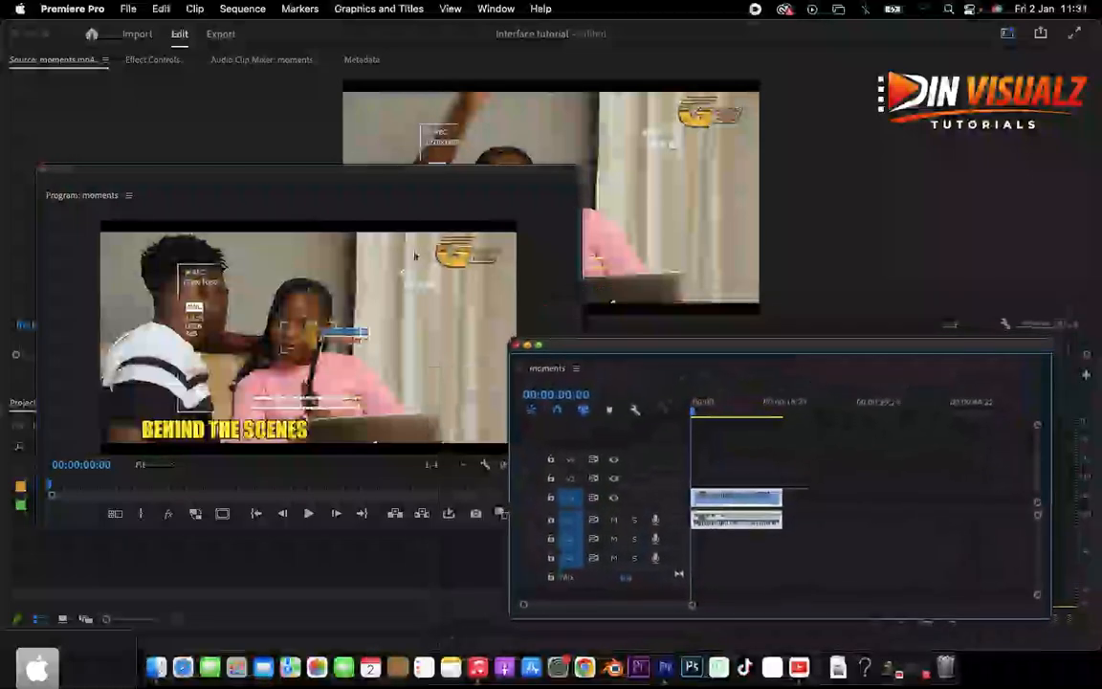
pyautogui.moveTo(221, 175); pyautogui.dragTo(230, 96)
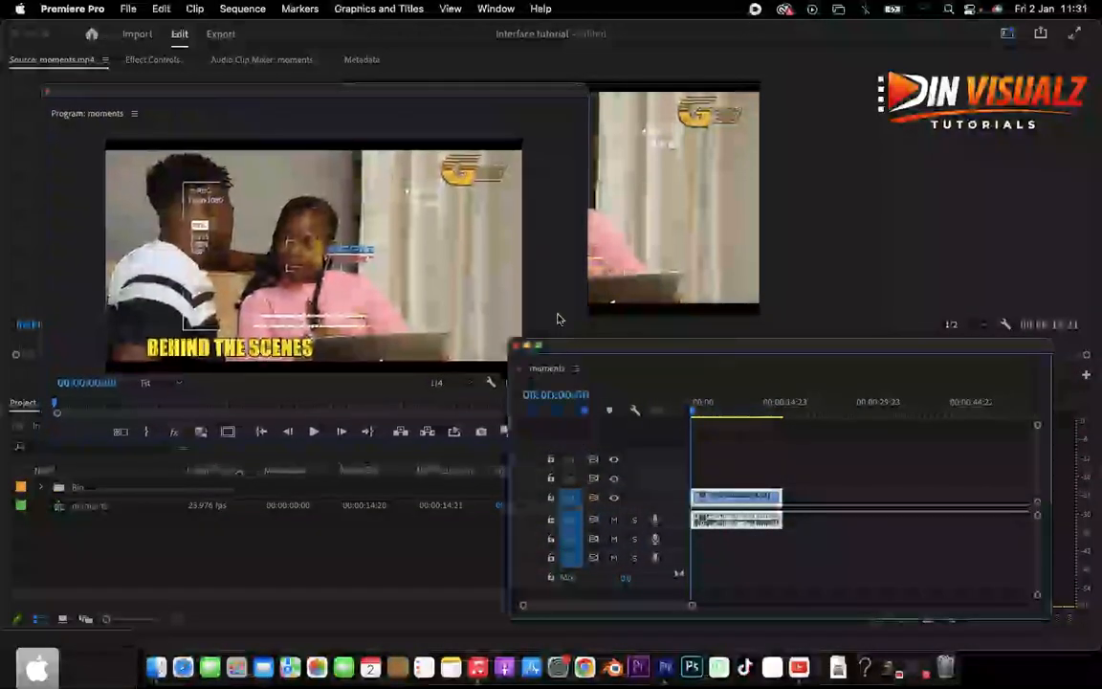
# - Try to restore the saved panel arrangement by choosing the custom editing workspace again
pyautogui.click(498, 9)
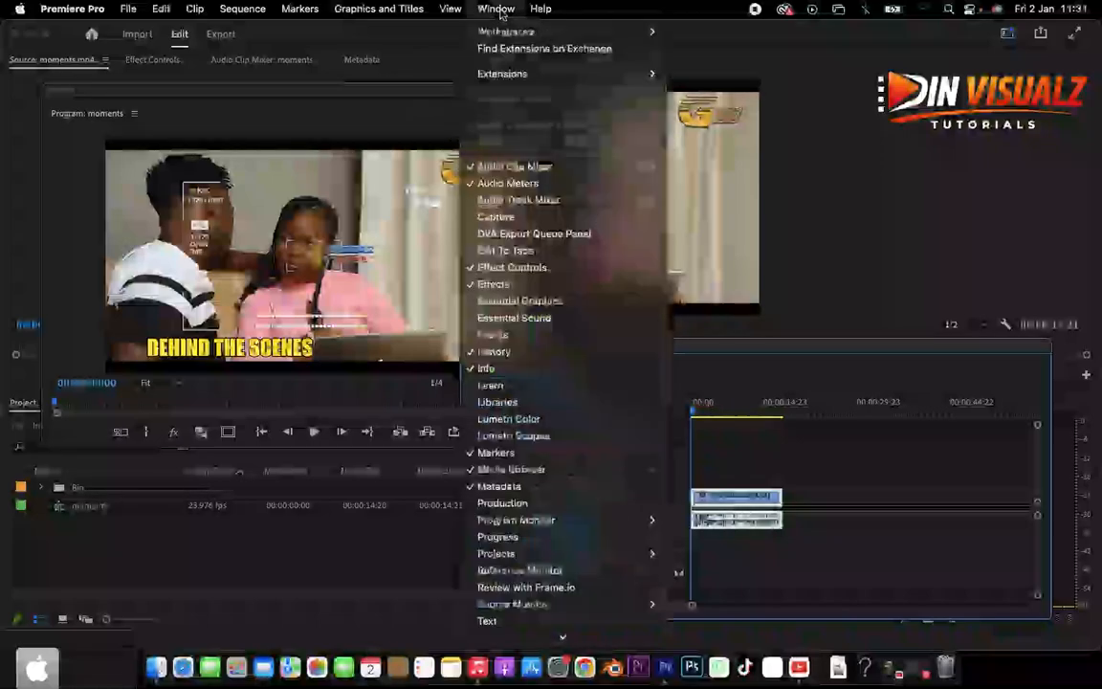
pyautogui.moveTo(517, 35)
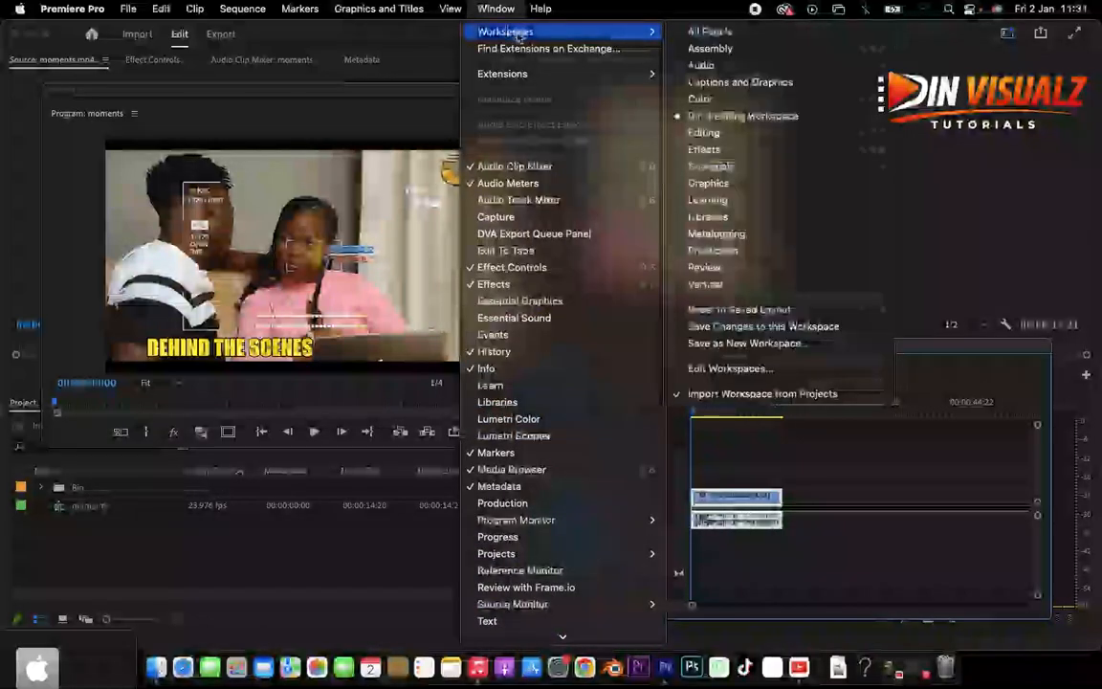
pyautogui.moveTo(574, 32)
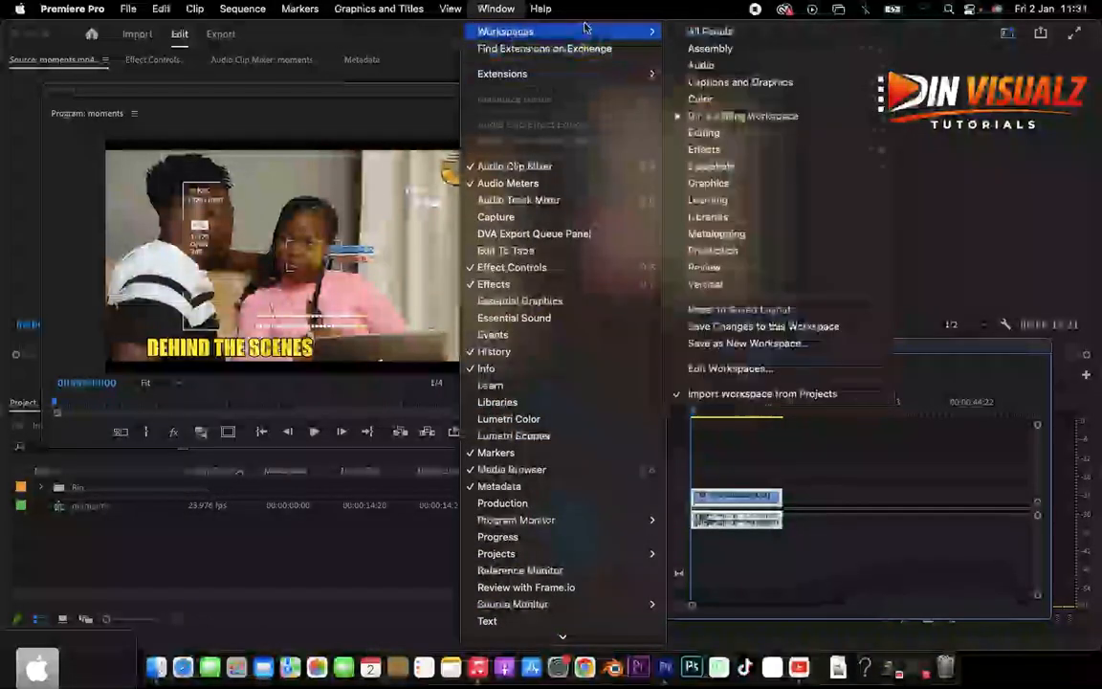
pyautogui.click(755, 116)
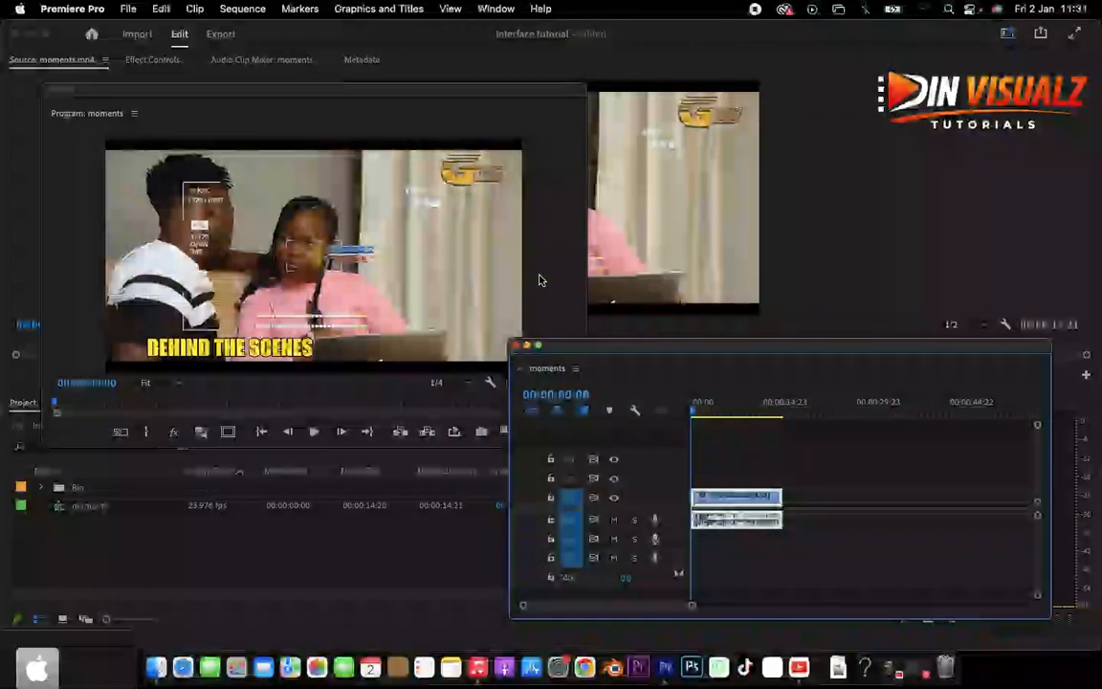
# - Switch to the Effects workspace
pyautogui.click(496, 9)
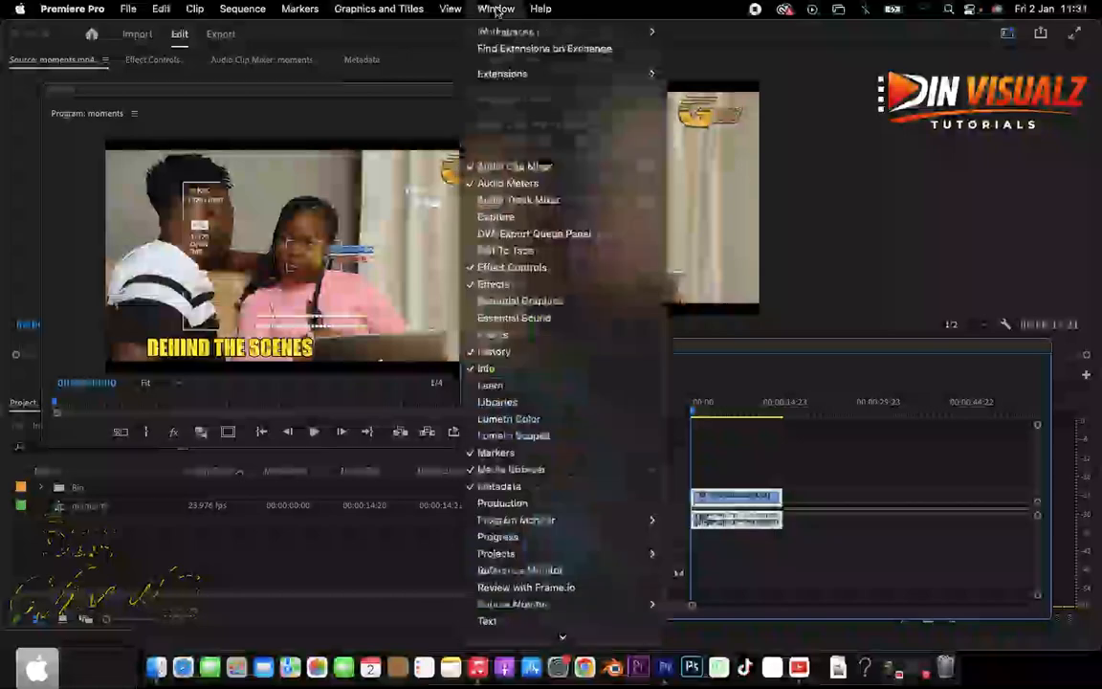
pyautogui.moveTo(535, 32)
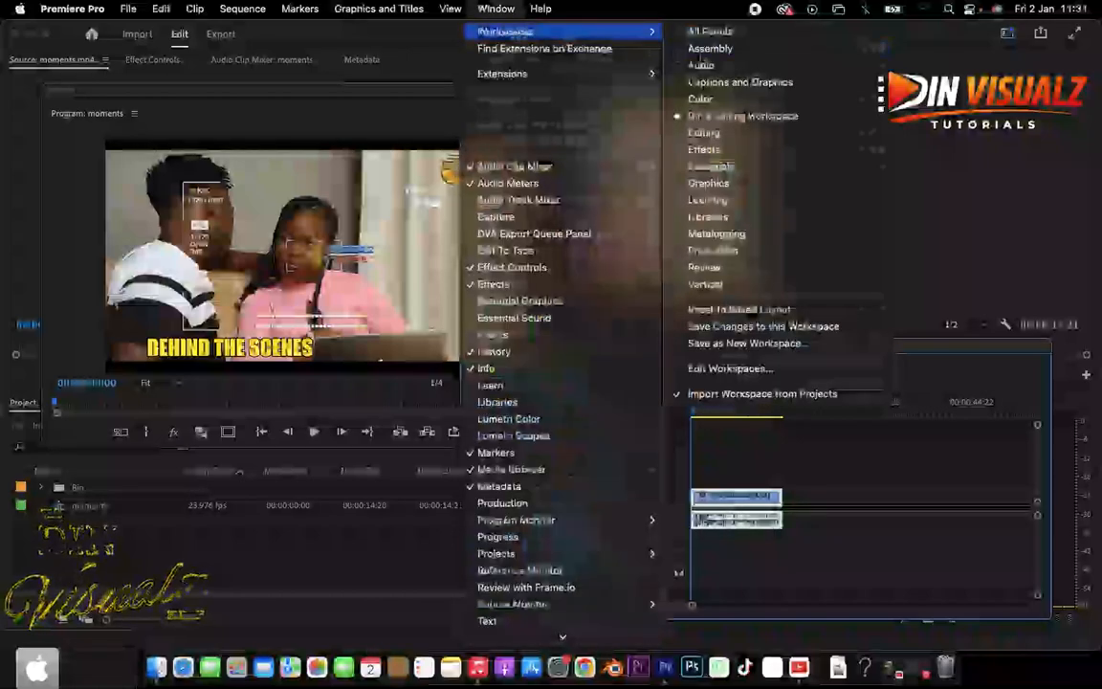
pyautogui.click(733, 151)
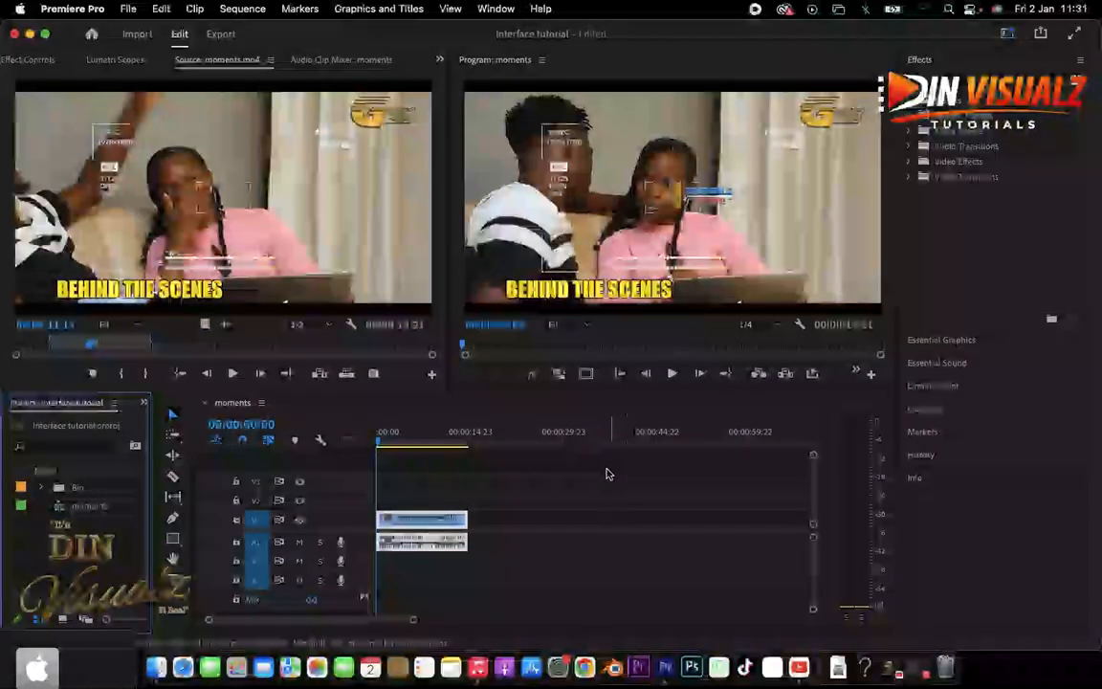
# - Switch back to the custom editing workspace and move the floating Program Monitor up toward the Source Monitor's tab group
pyautogui.click(496, 9)
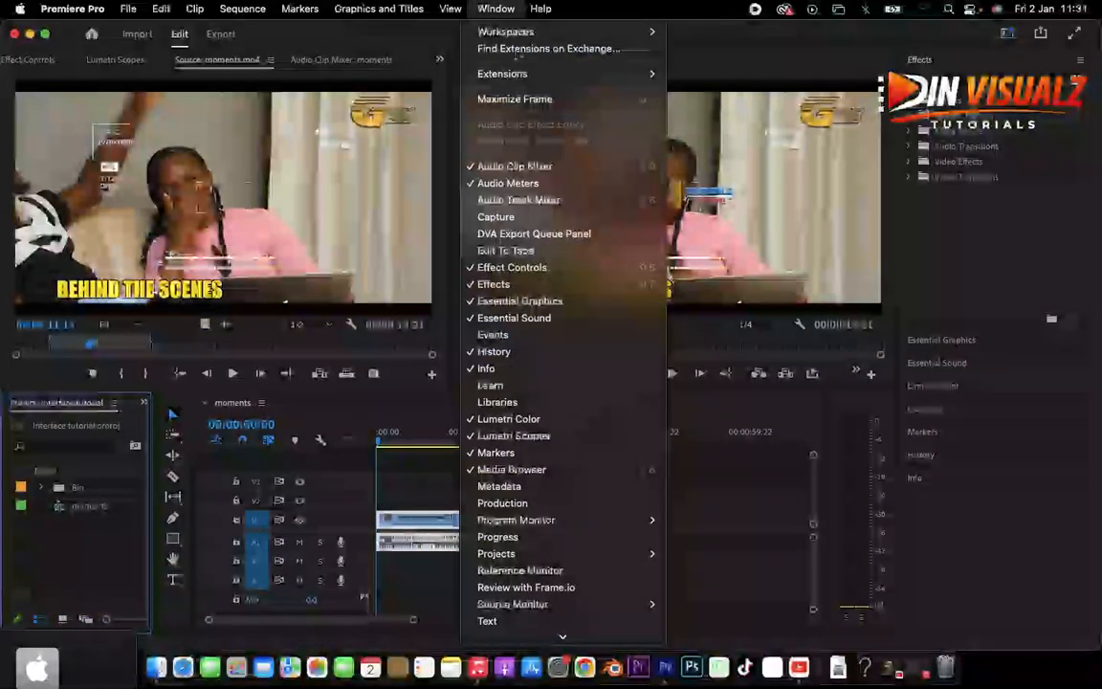
pyautogui.moveTo(517, 36)
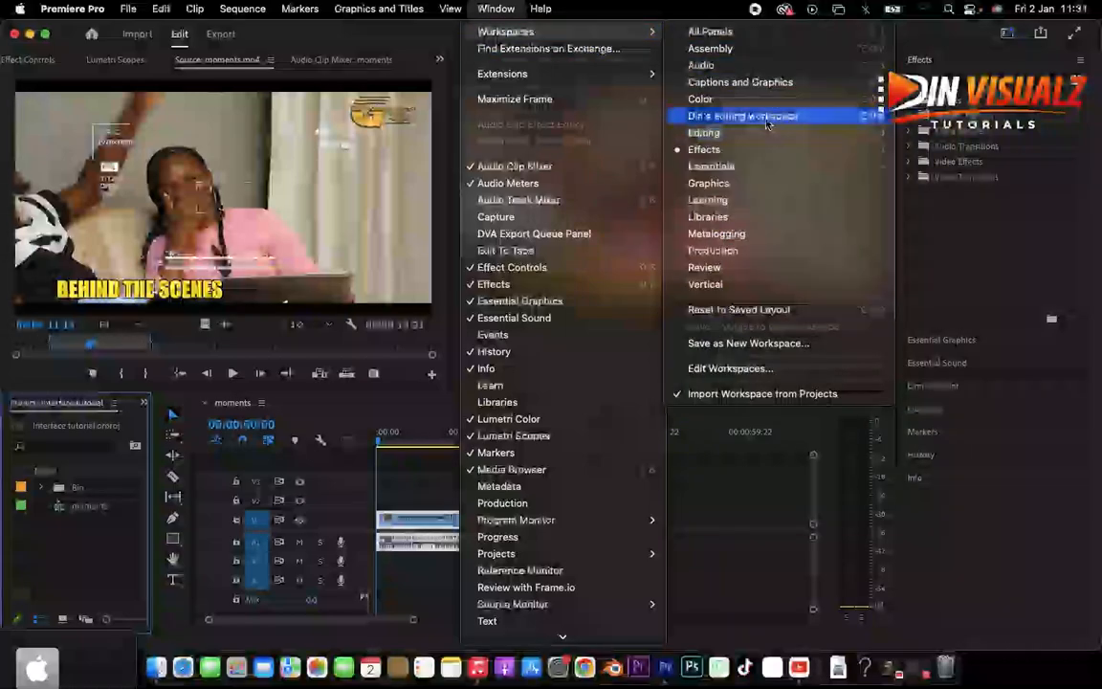
pyautogui.click(759, 120)
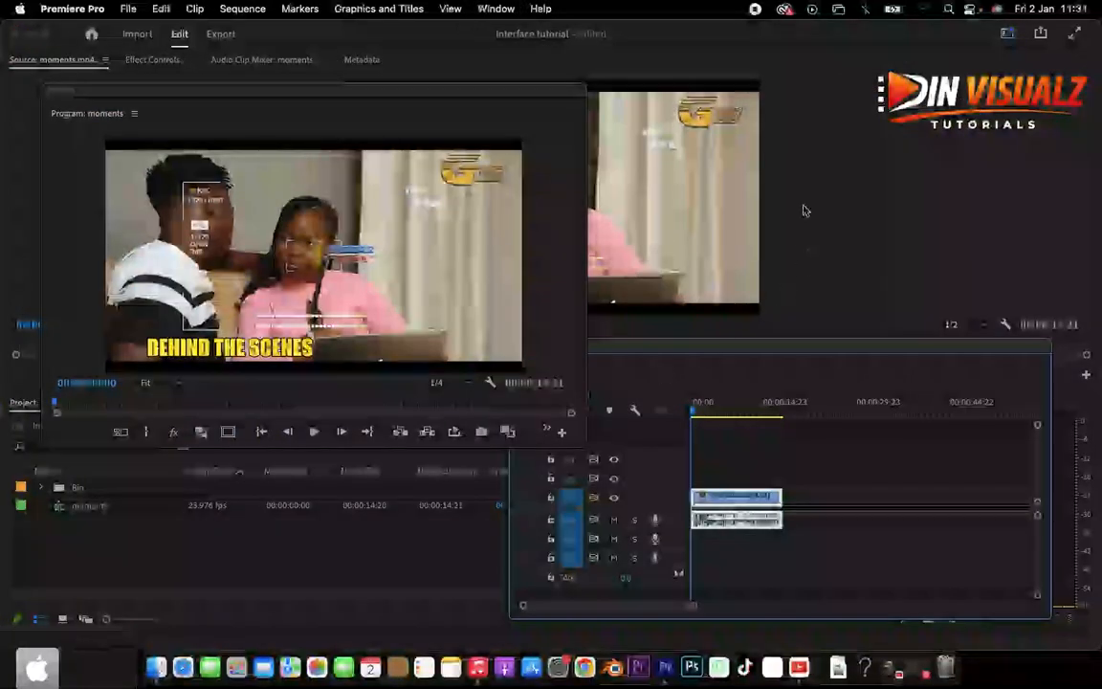
pyautogui.moveTo(365, 94); pyautogui.dragTo(295, 66)
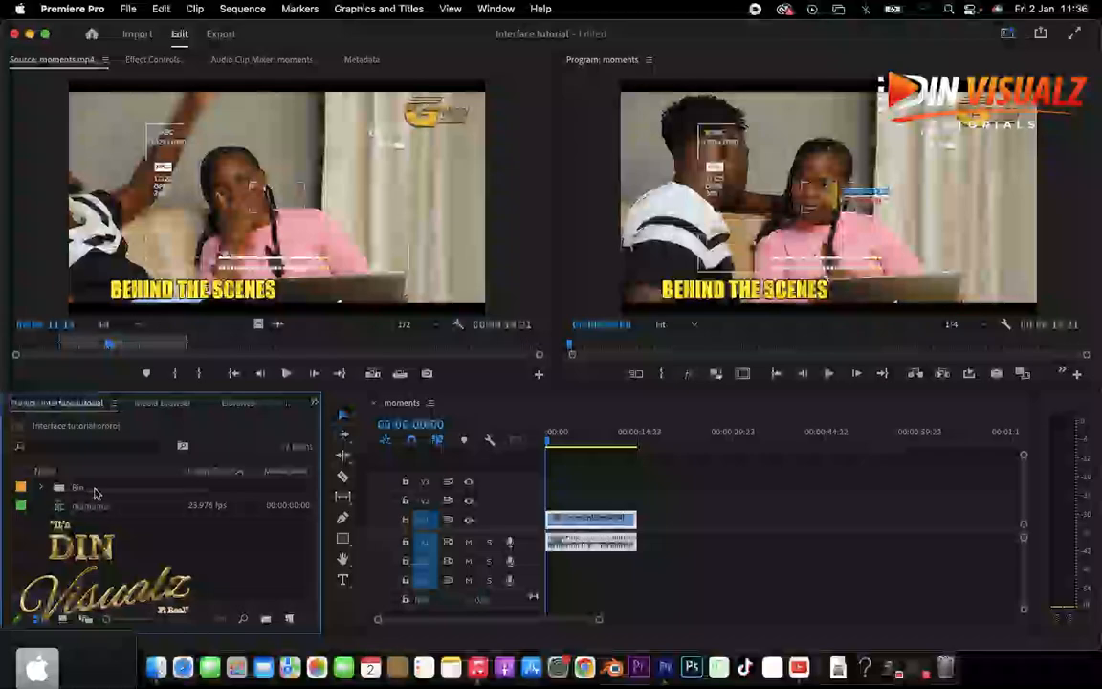
# - Expand and collapse the Bin in the project list, and view the commands for creating and importing project items
pyautogui.click(42, 488)
pyautogui.click(42, 488)
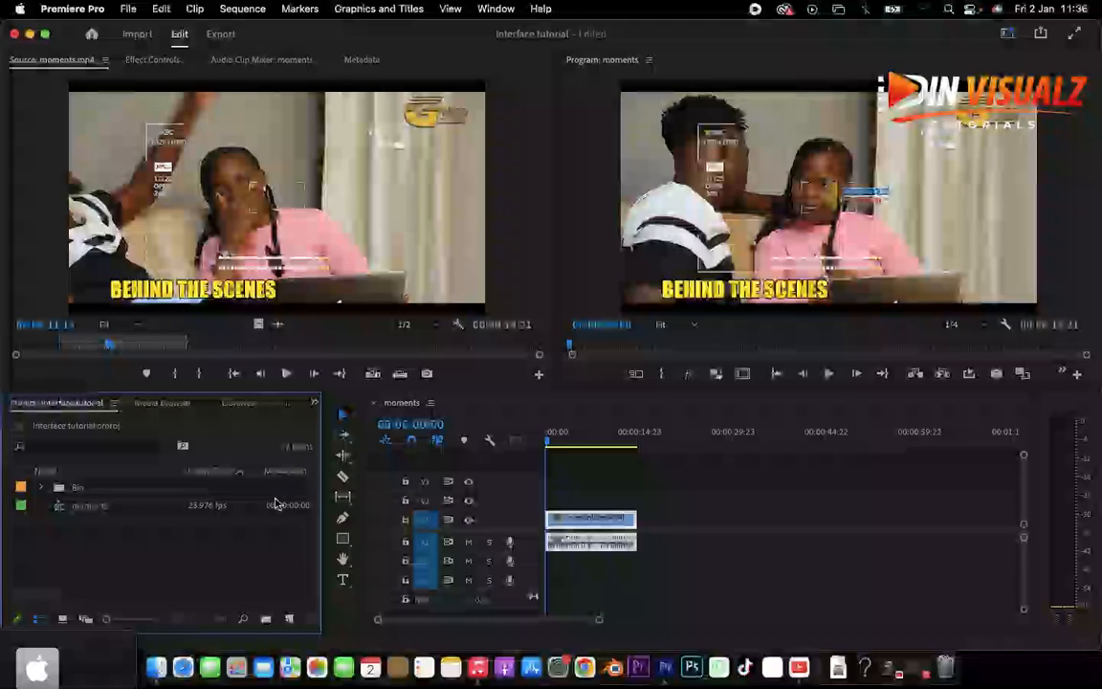
pyautogui.rightClick(83, 547)
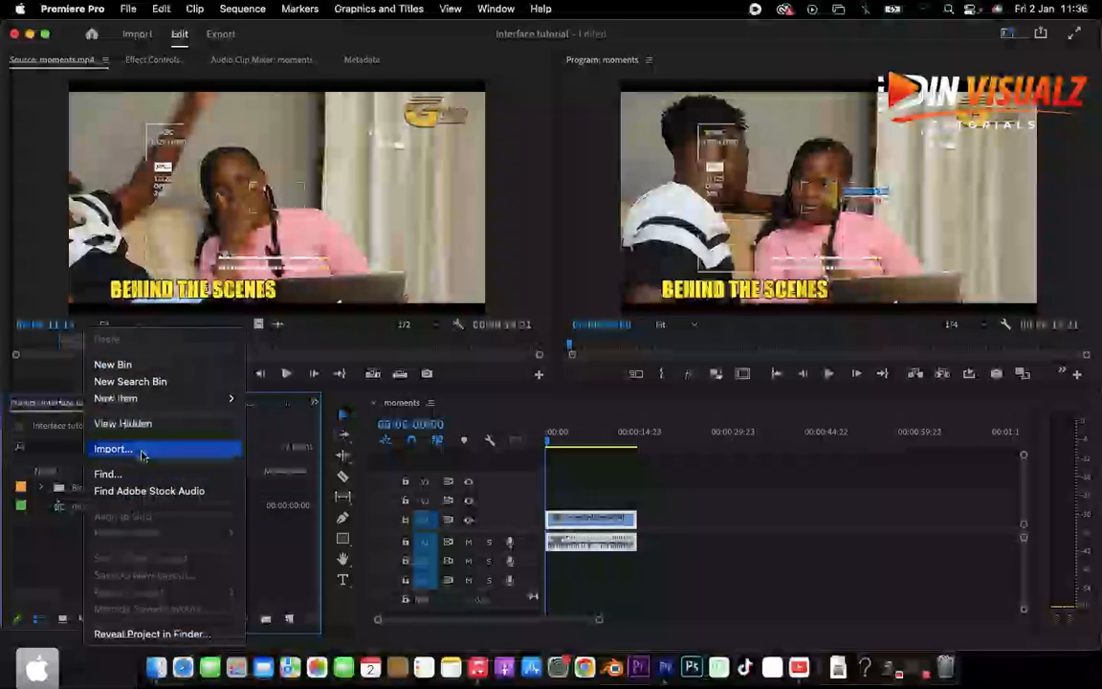
pyautogui.click(54, 563)
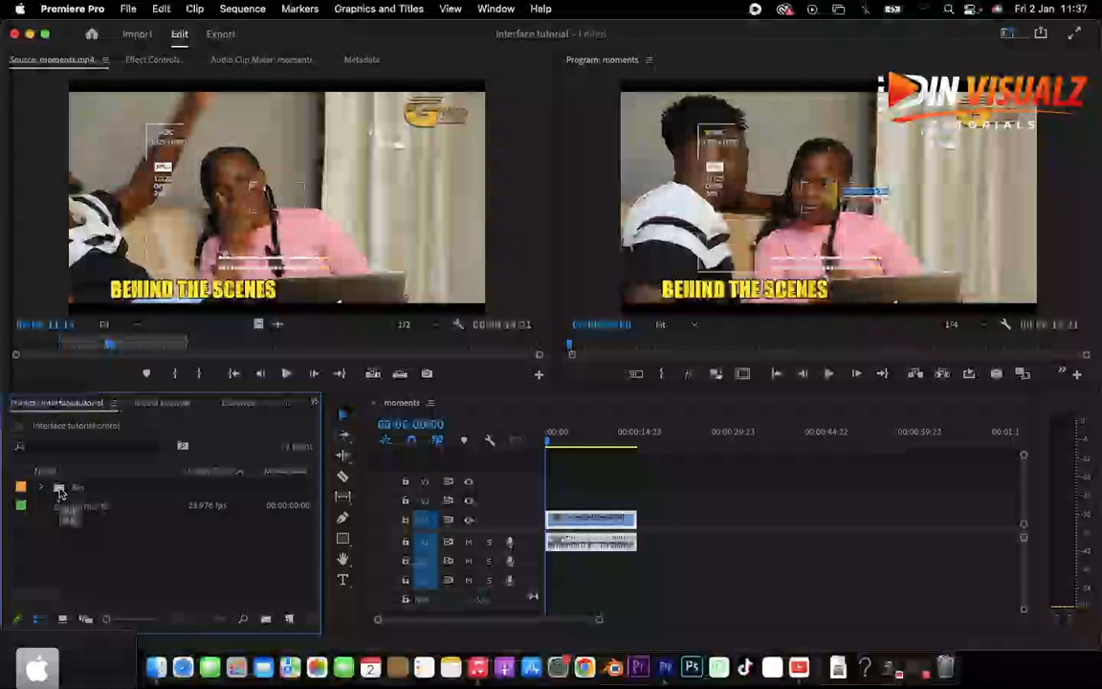
# - Open the Bin to view its clips, and return to the main Interface tutorial project contents
pyautogui.doubleClick(65, 490)
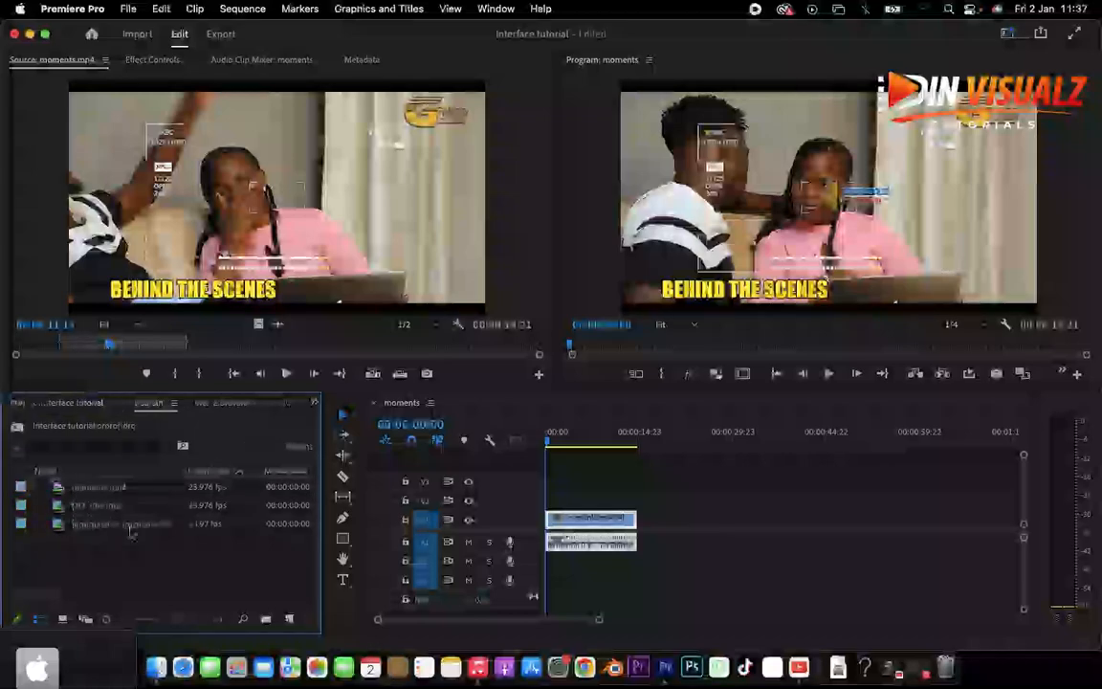
pyautogui.click(313, 402)
pyautogui.click(333, 421)
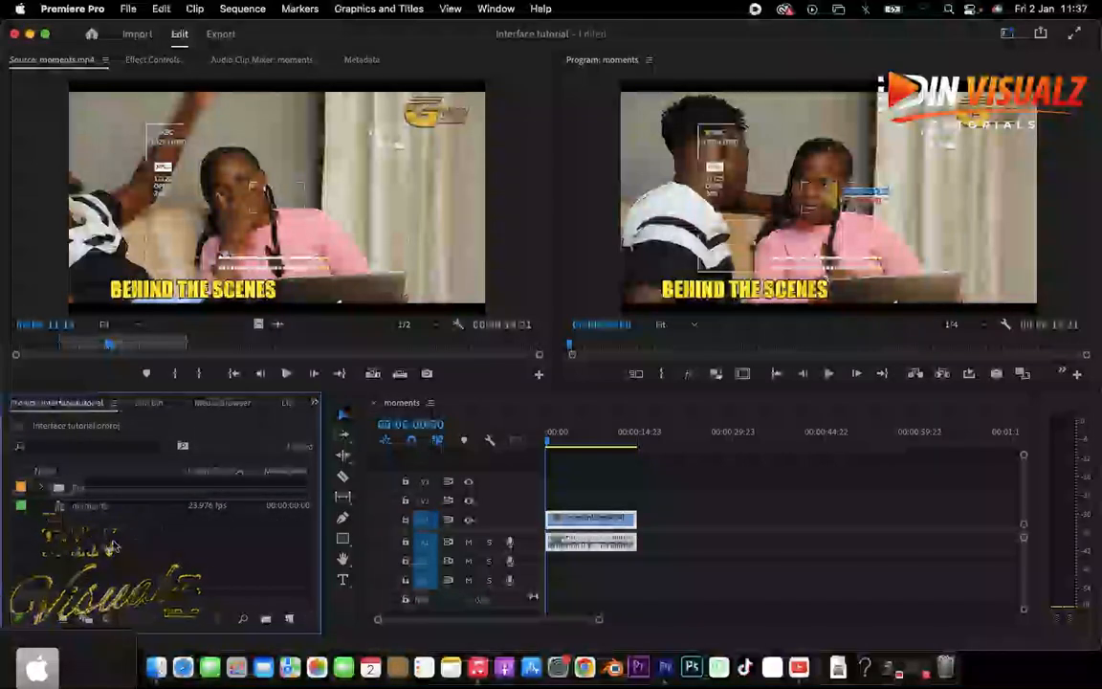